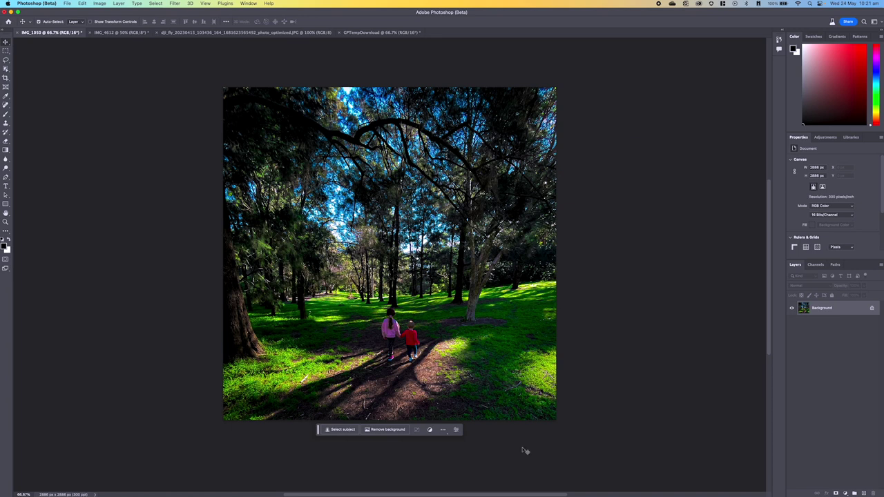
Launch Photoshop (Beta) from the Beta apps list in Creative Cloud.
left_click(427, 484)
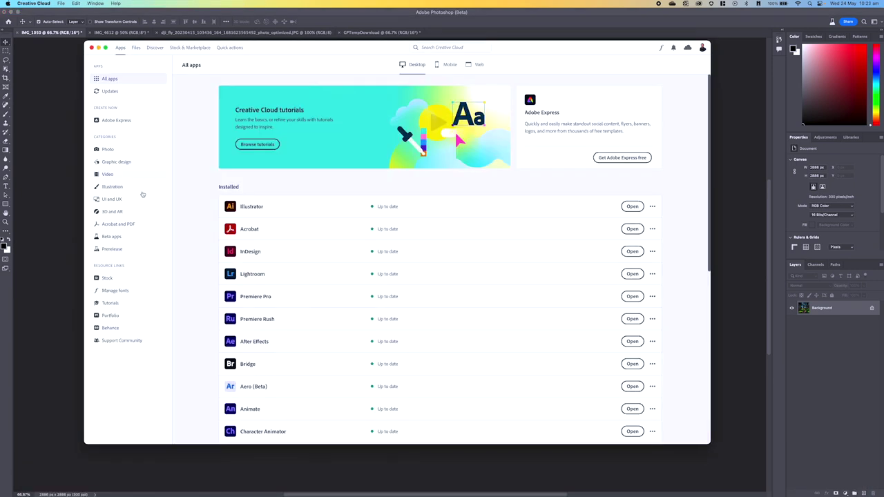
left_click(112, 237)
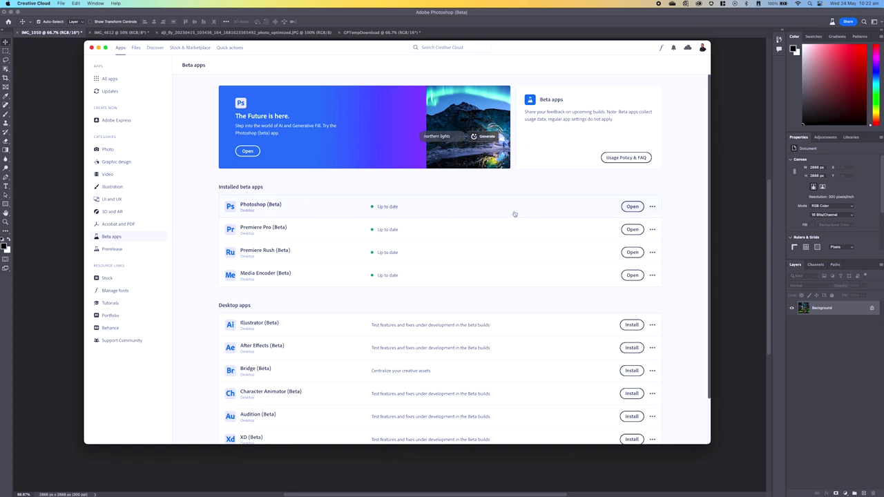
left_click(633, 206)
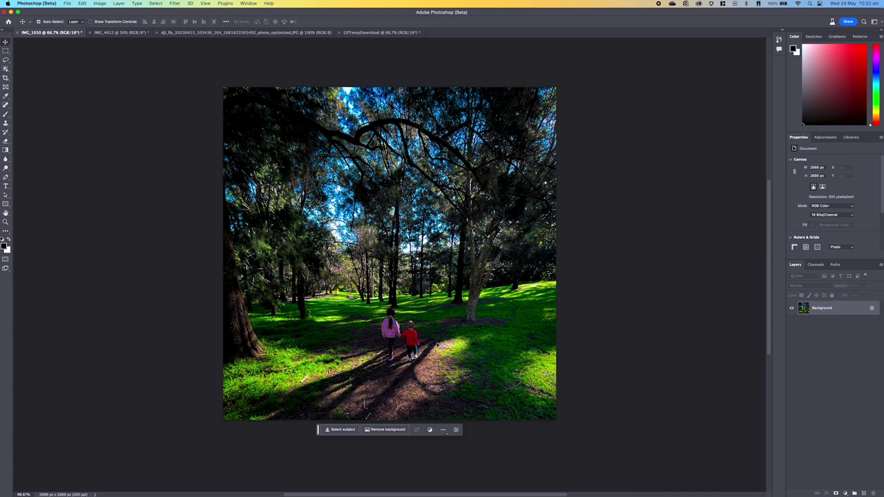
Crop outward to widen the forest photo's canvas leftward to 3789 px, adding a white strip.
key("super+equal")
key("super+minus")
left_click(5, 78)
left_click_drag(223, 253, 172, 252)
left_click(5, 43)
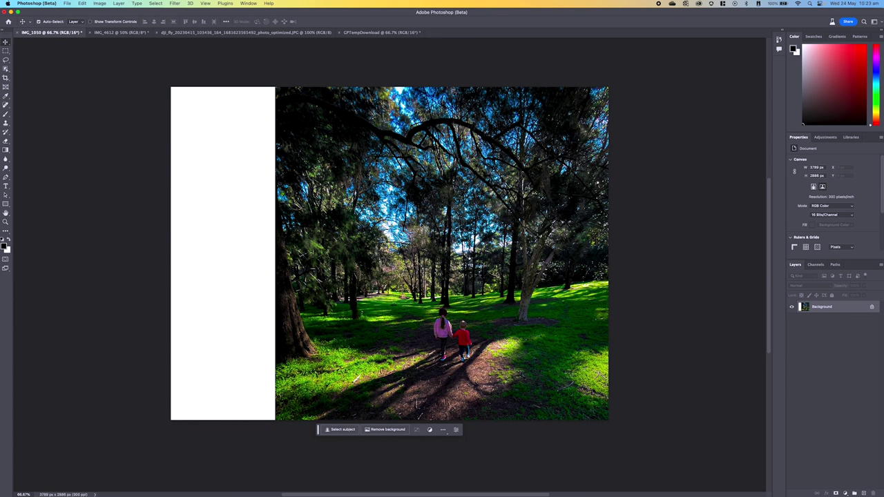
Marquee-select the white left strip and bring up its fill options in the taskbar.
left_click(5, 50)
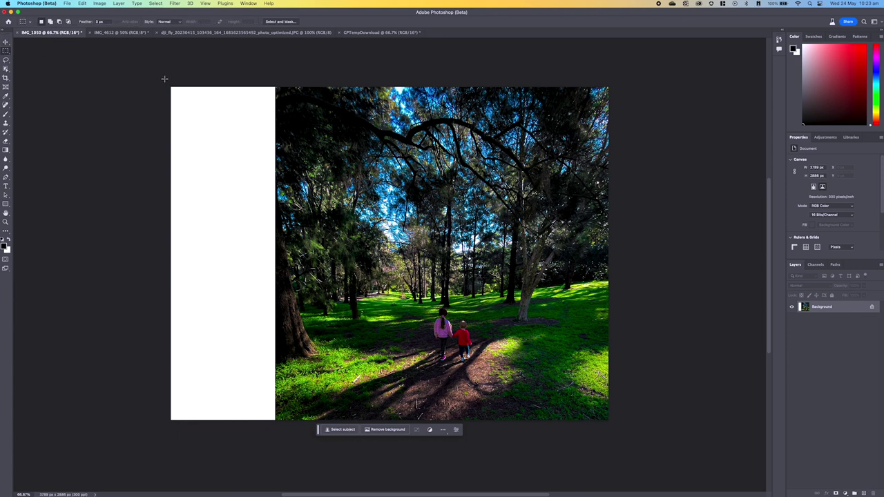
left_click_drag(167, 82, 278, 433)
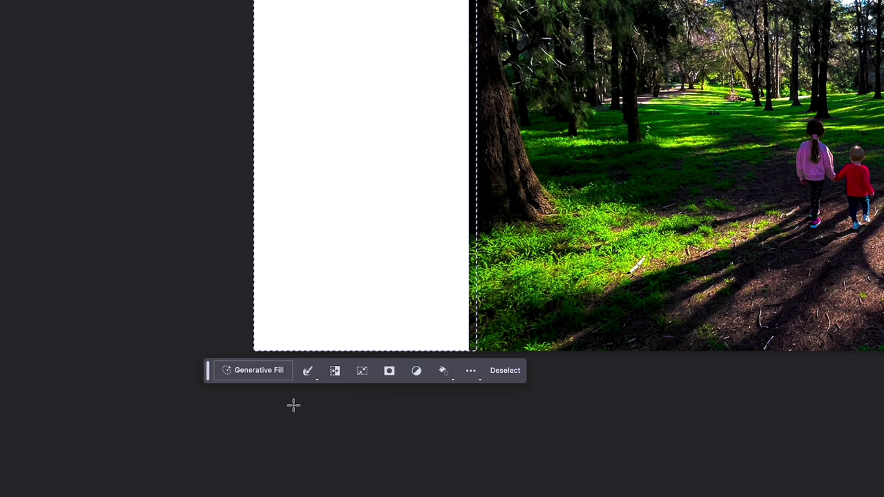
left_click(308, 372)
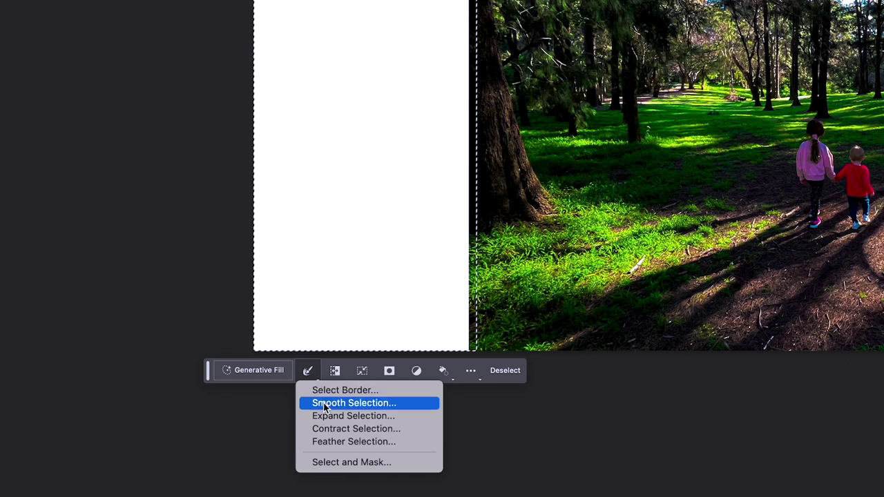
left_click(336, 373)
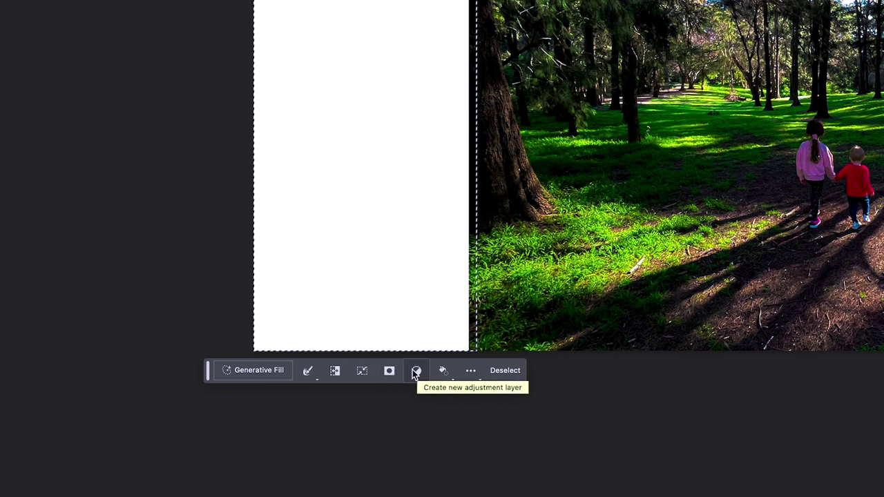
left_click(449, 371)
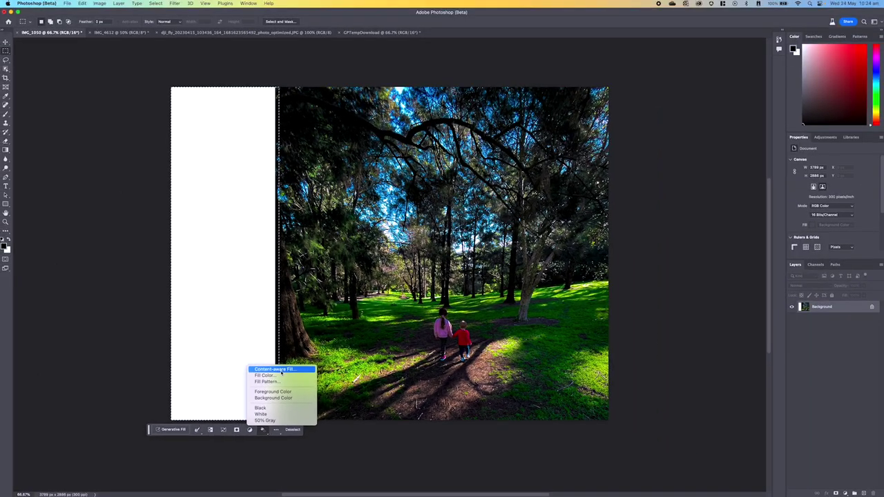
Apply Content-aware Fill to the left strip, then undo it to restore the white strip.
left_click(281, 371)
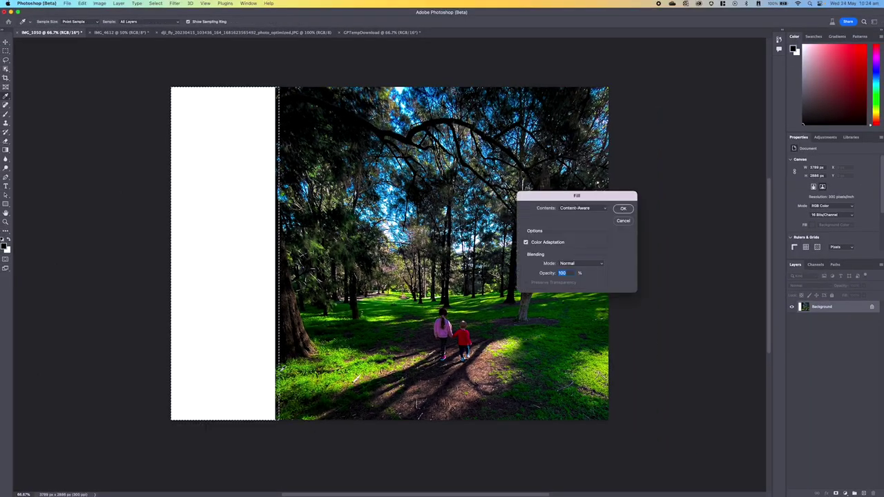
left_click(622, 208)
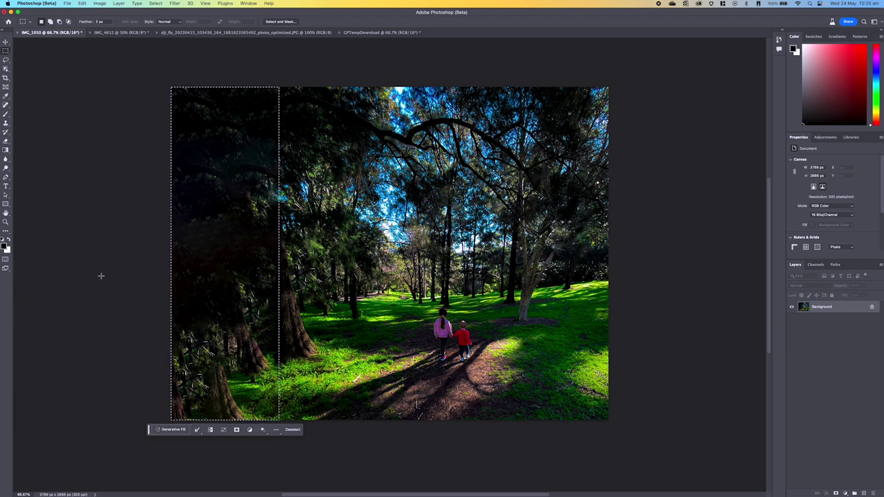
key("super+BackSpace")
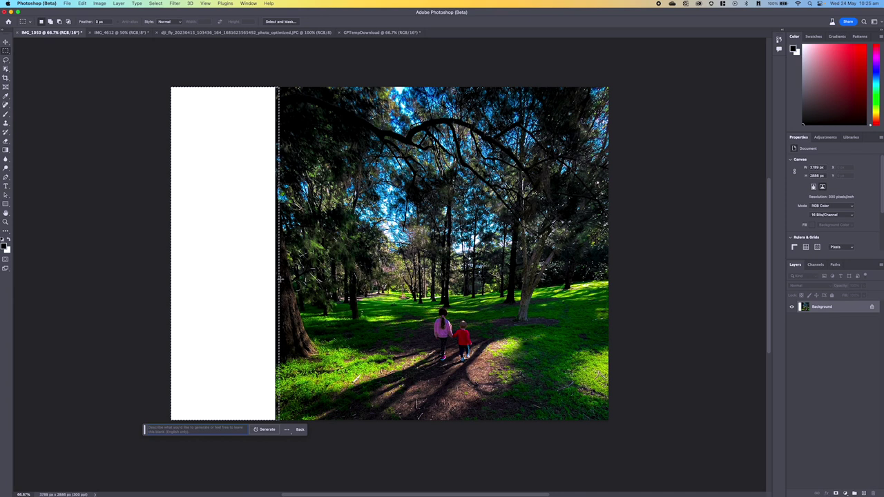
Generate forest for the left strip with an empty prompt and preview the next variation.
left_click(268, 429)
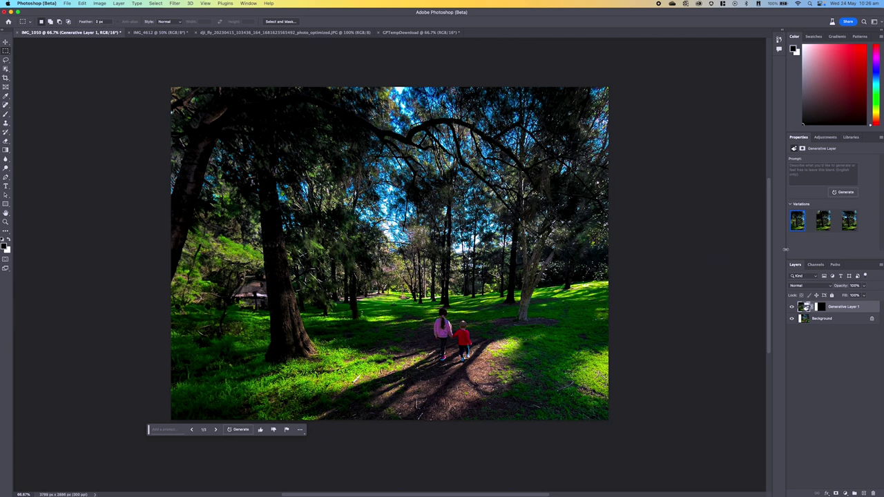
left_click(822, 221)
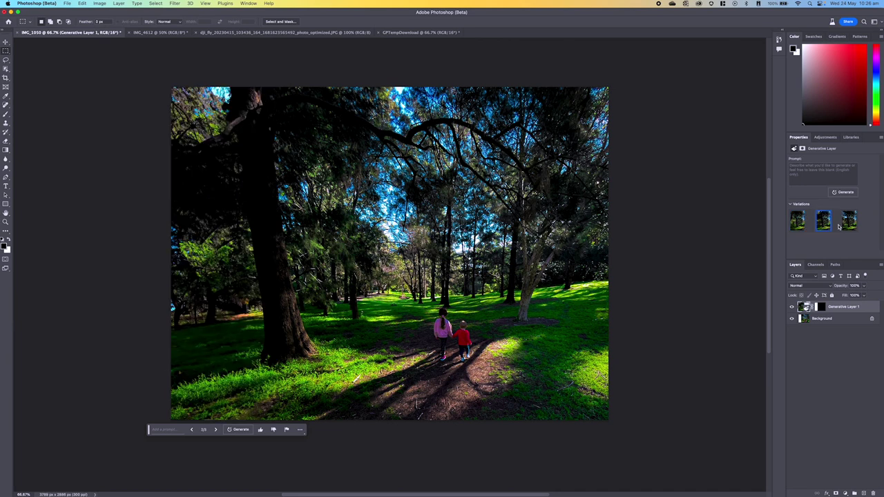
Rate the first two forest variations Poor Result and the third Good Result, keeping the third.
left_click(851, 221)
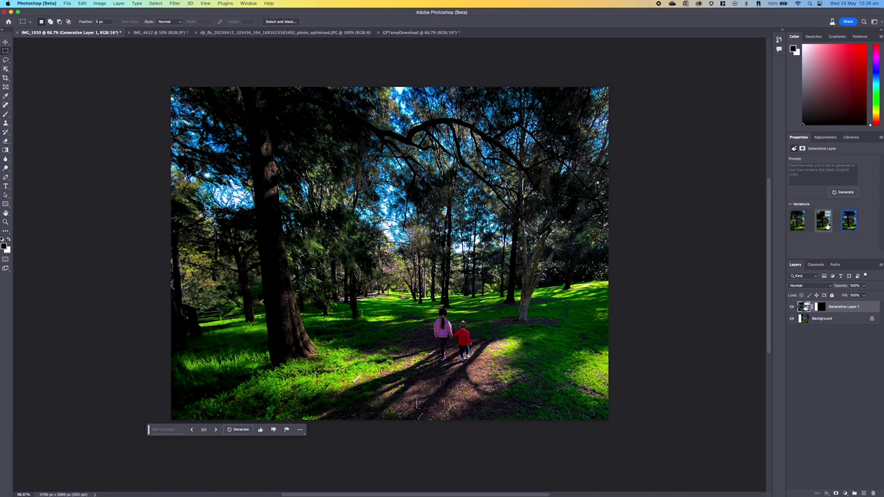
left_click(799, 223)
left_click(801, 215)
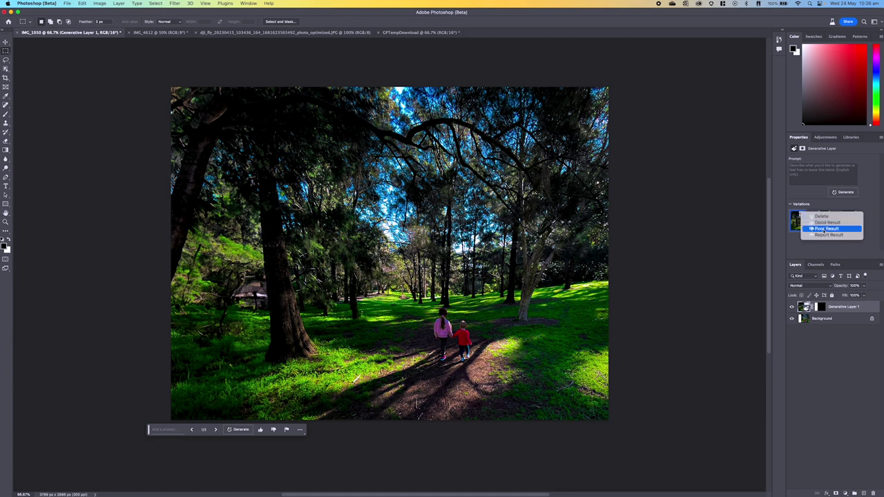
left_click(822, 229)
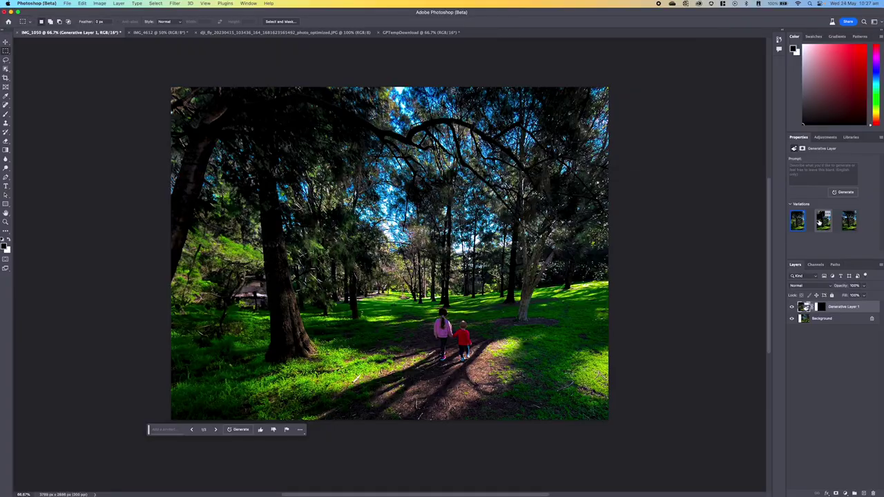
left_click(822, 227)
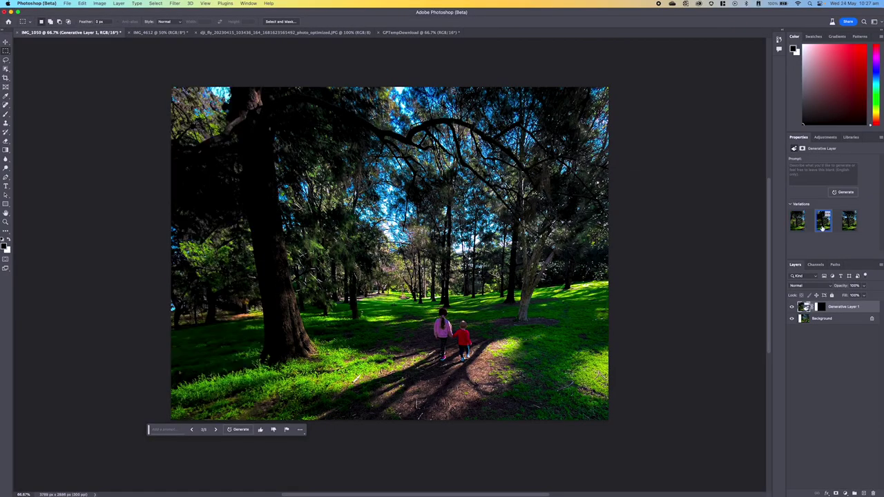
left_click(828, 215)
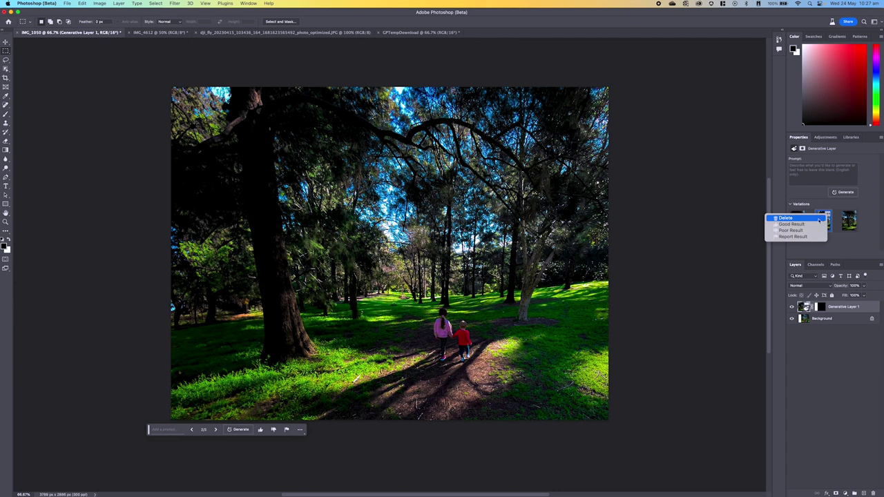
left_click(794, 231)
left_click(850, 221)
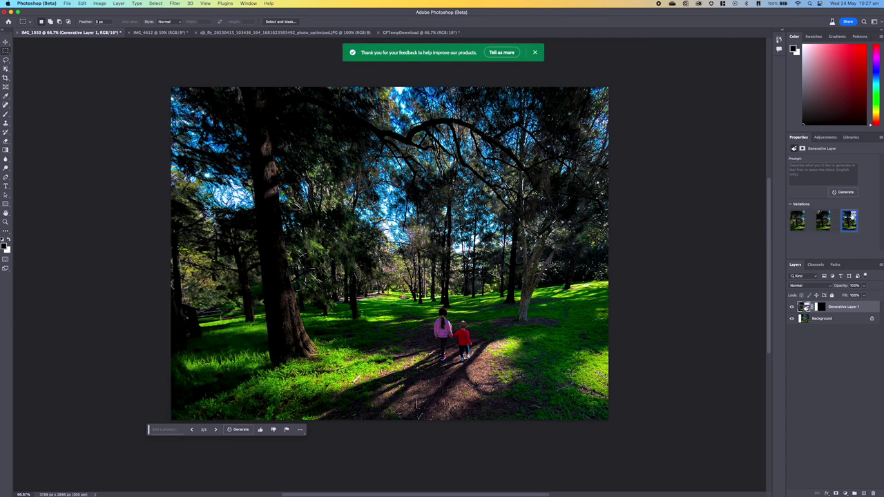
left_click(852, 215)
left_click(826, 223)
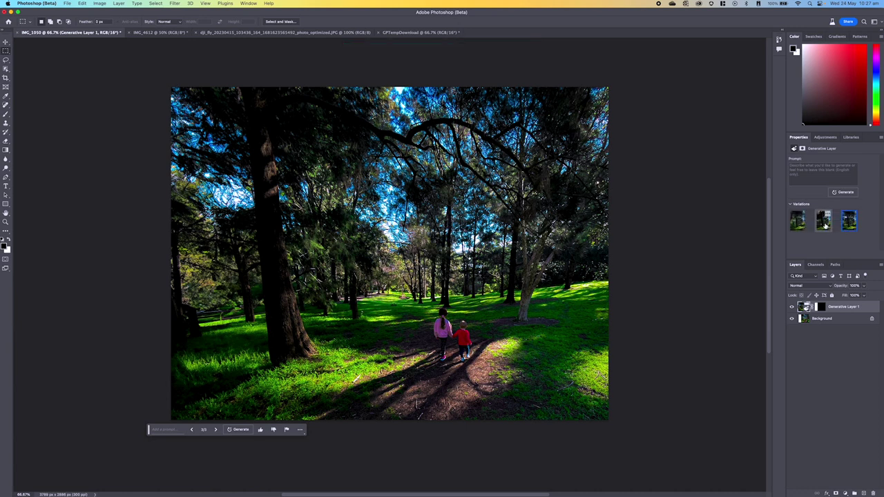
Generate three more forest variations for the left strip and rate the first one.
left_click(843, 193)
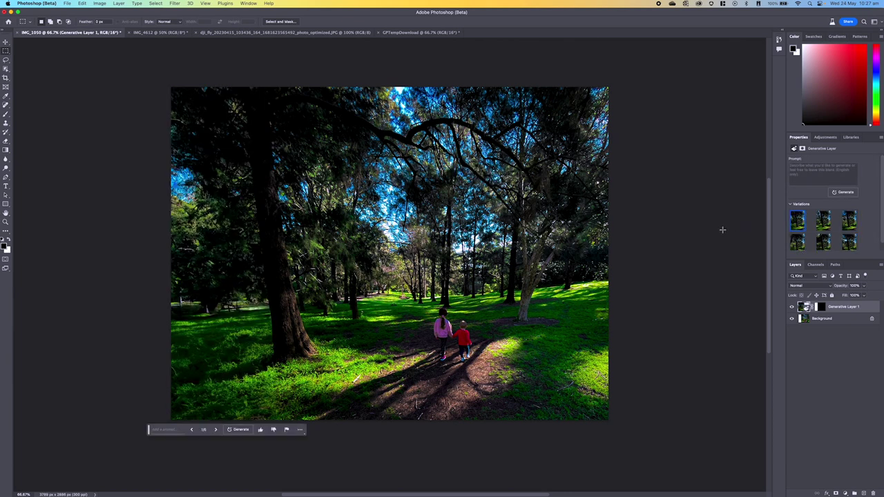
mouse_move(798, 220)
left_click(801, 215)
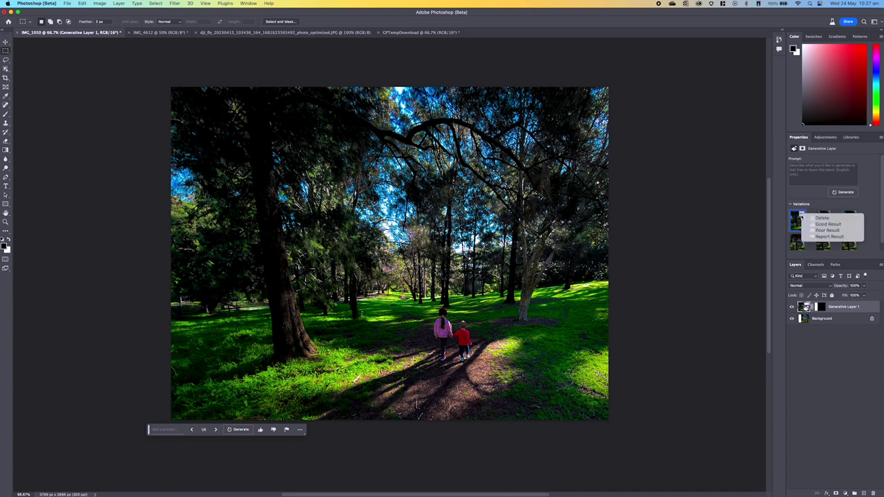
left_click(815, 226)
Compare the variations, settle on the third, darker one, and send feedback on it.
left_click(822, 221)
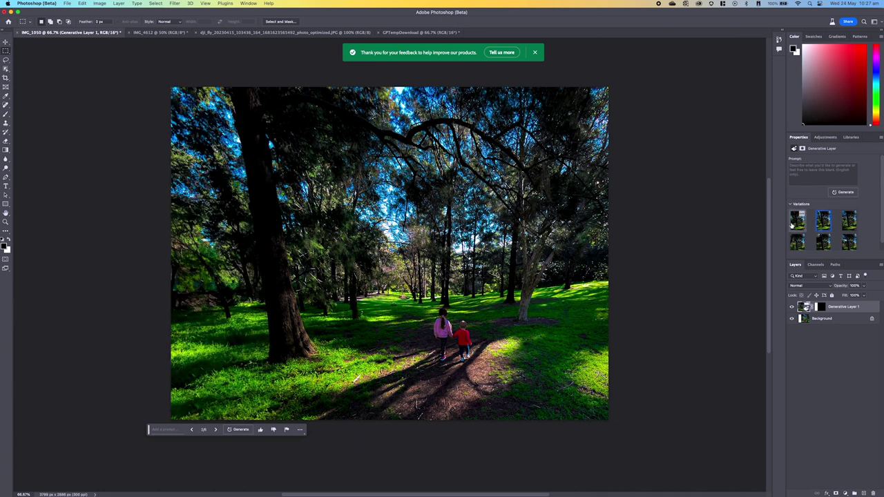
left_click(796, 225)
left_click(823, 223)
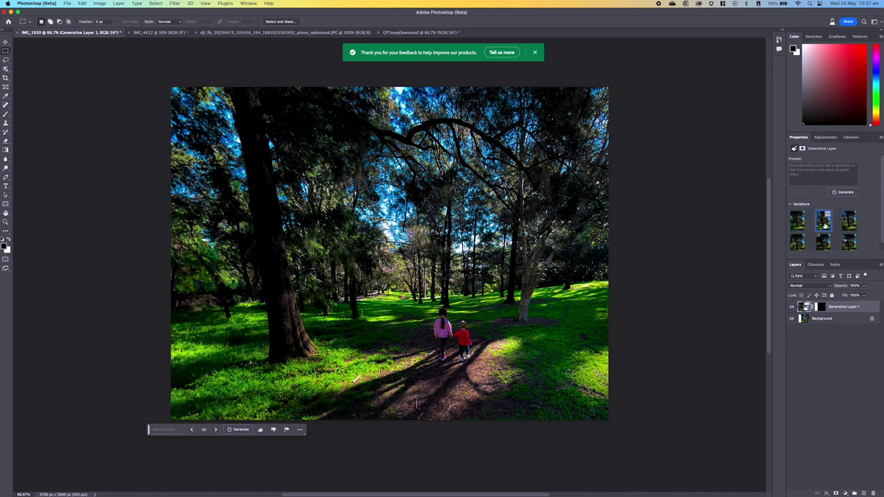
left_click(850, 223)
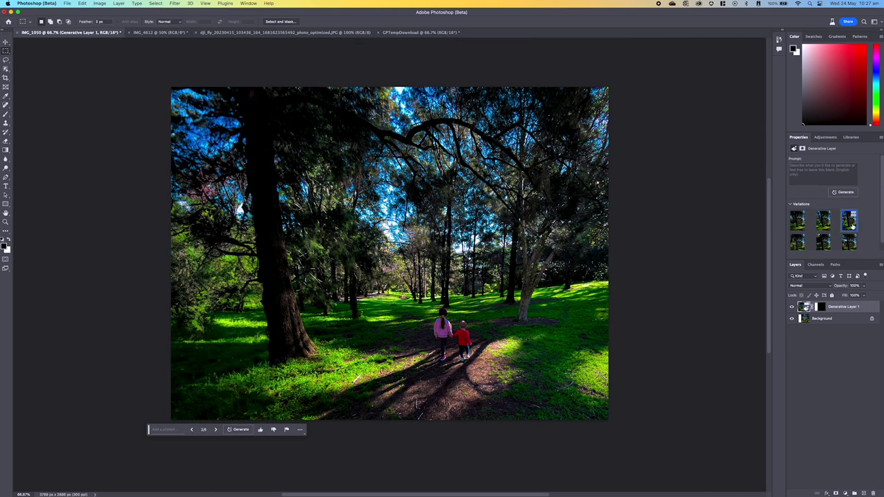
left_click(828, 225)
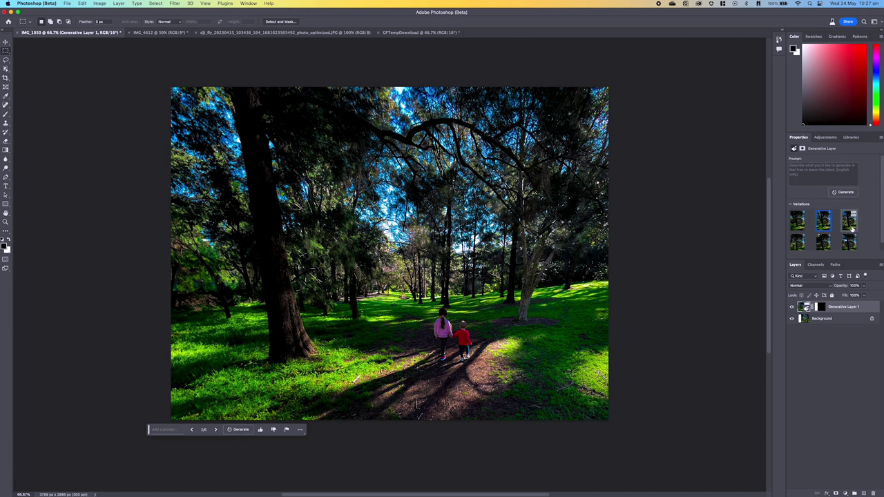
left_click(851, 225)
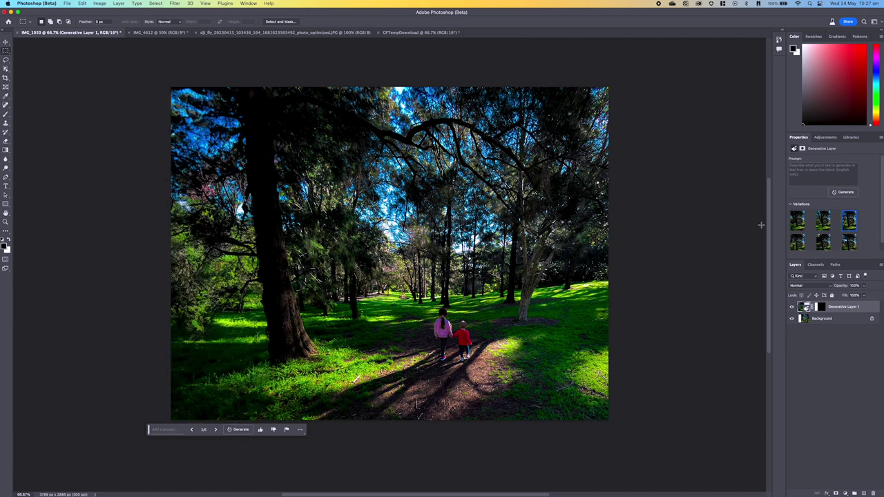
left_click(853, 217)
Select grass left of the children and generate 'small dog running' with Generative Fill.
left_click_drag(339, 330, 420, 392)
left_click(328, 402)
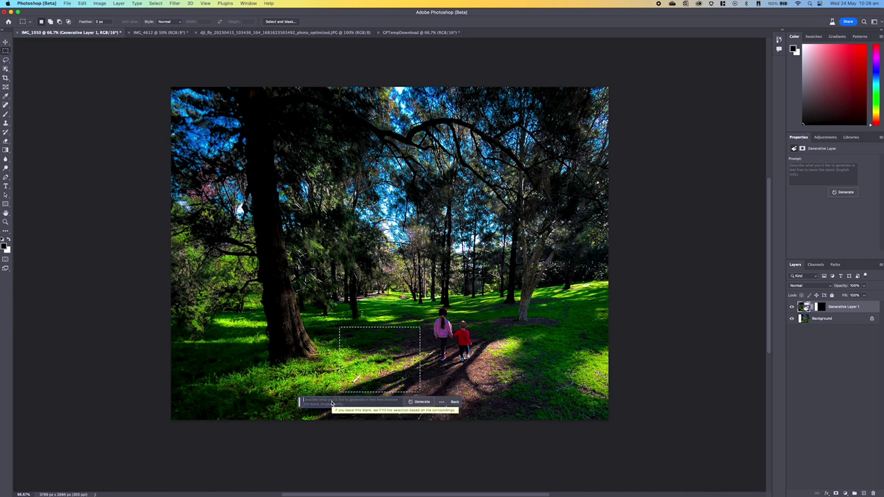
type("all dog running")
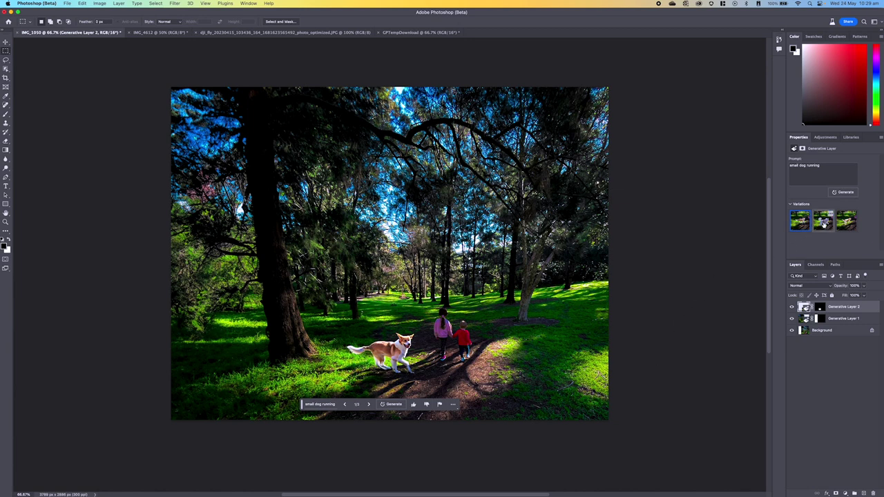
Keep the tan dog from variation 3 and rate it Good Result.
left_click(823, 221)
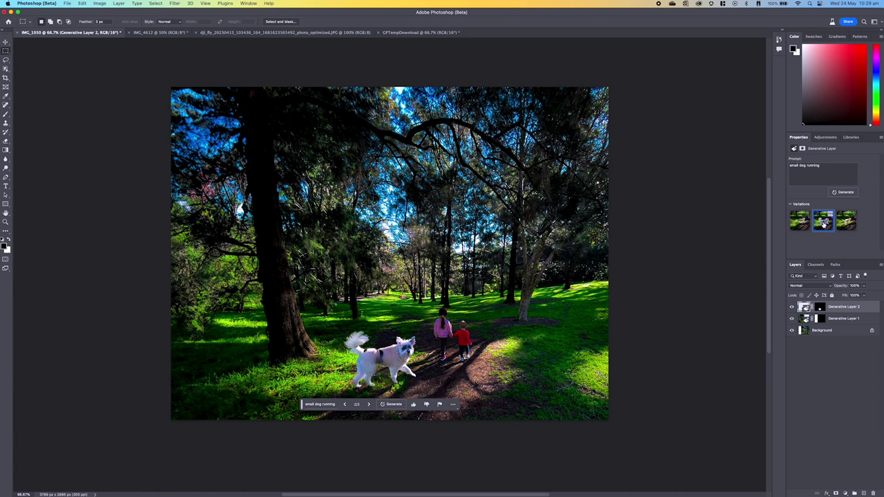
left_click(848, 222)
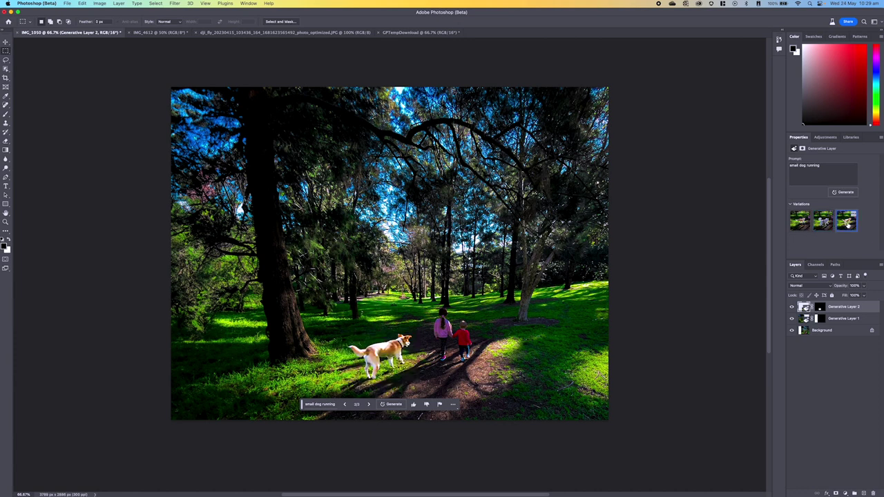
left_click(852, 217)
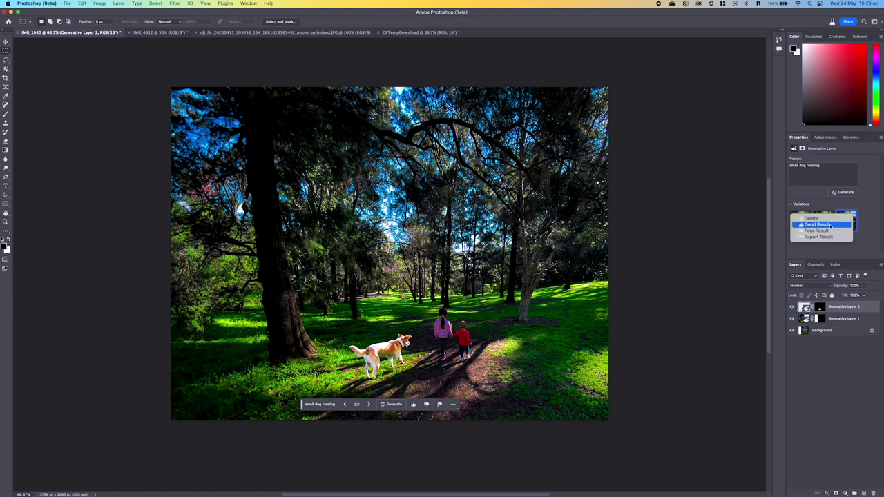
left_click(840, 228)
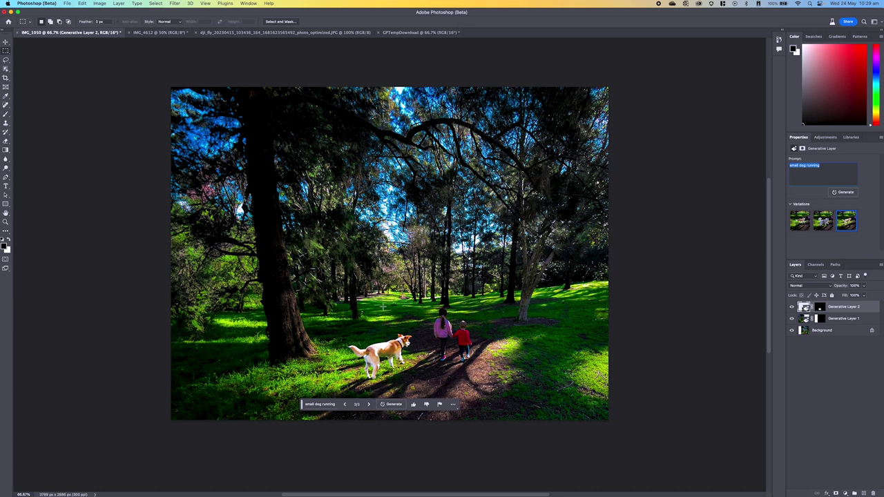
Generate 'small dog chasing ball' on the path beyond the children, keeping the first variation.
left_click_drag(380, 298, 426, 313)
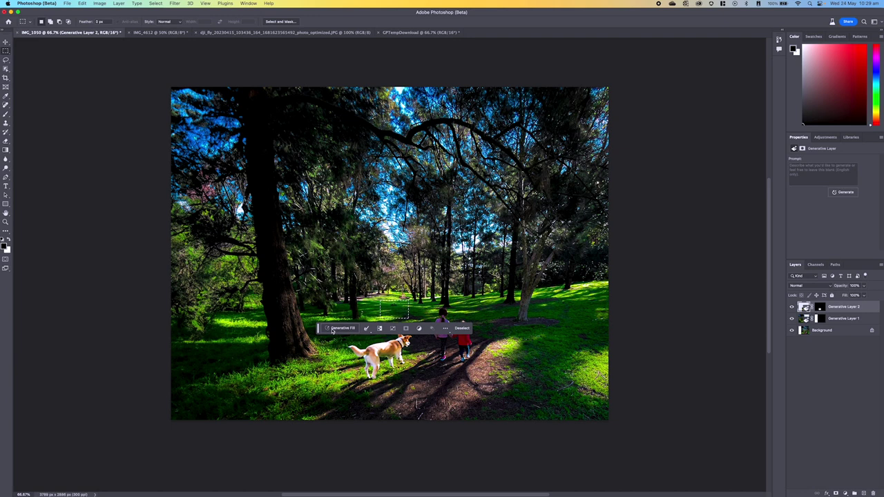
left_click(332, 329)
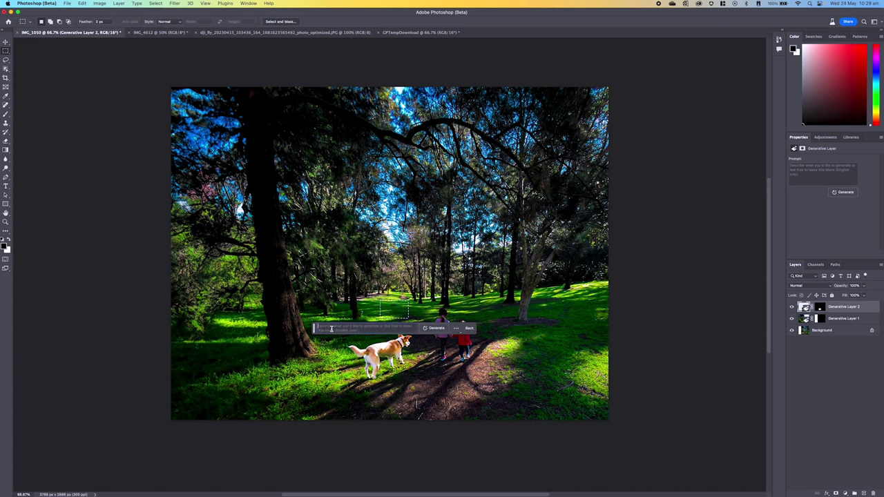
type("sing b")
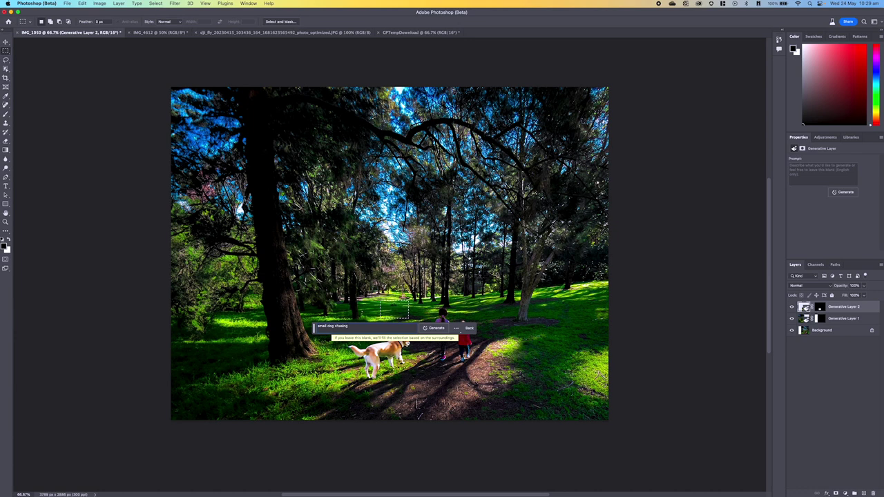
type("all")
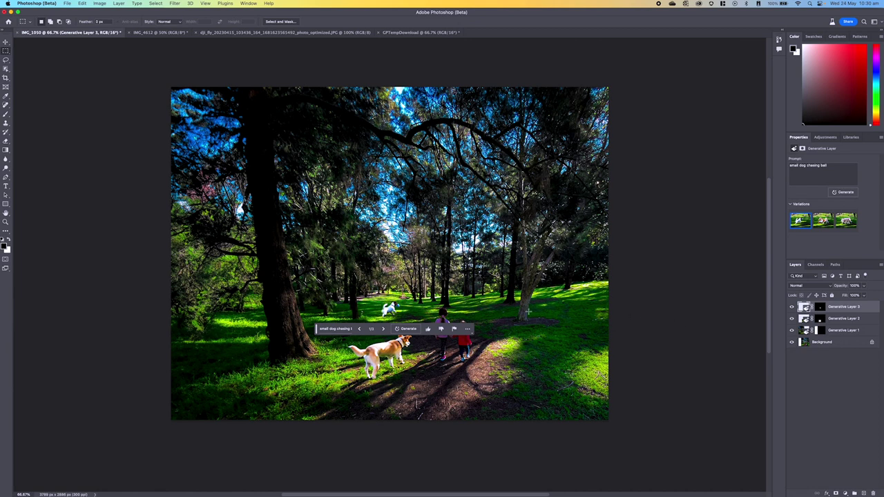
left_click(823, 221)
left_click(844, 221)
left_click(801, 221)
Toggle Generative Layer 2's visibility to compare, leaving the tan dog hidden.
left_click(5, 43)
left_click(89, 181)
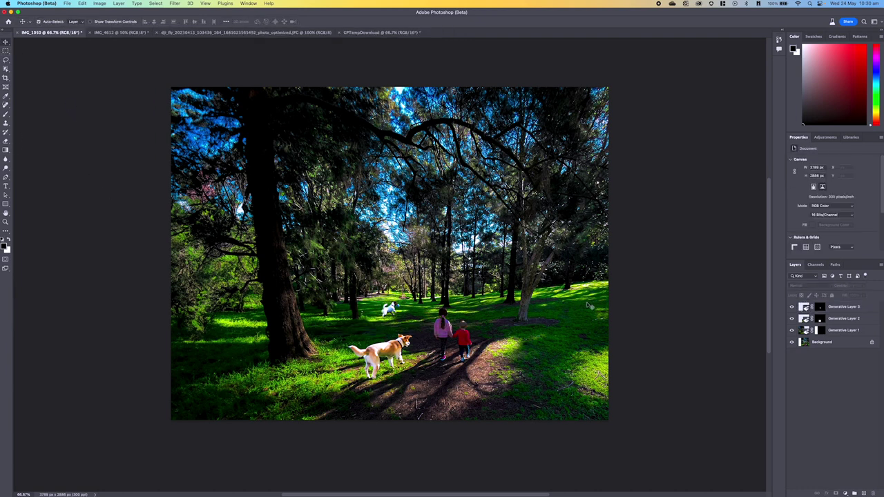
left_click(792, 320)
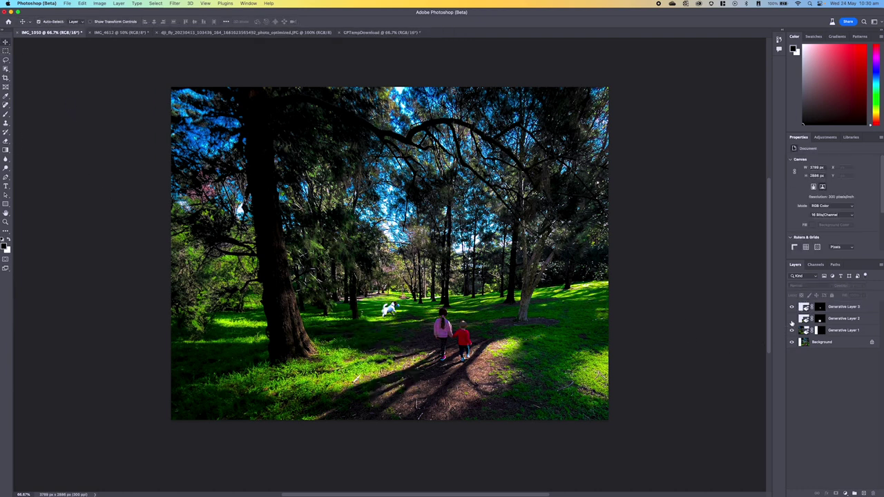
left_click(793, 320)
left_click(793, 321)
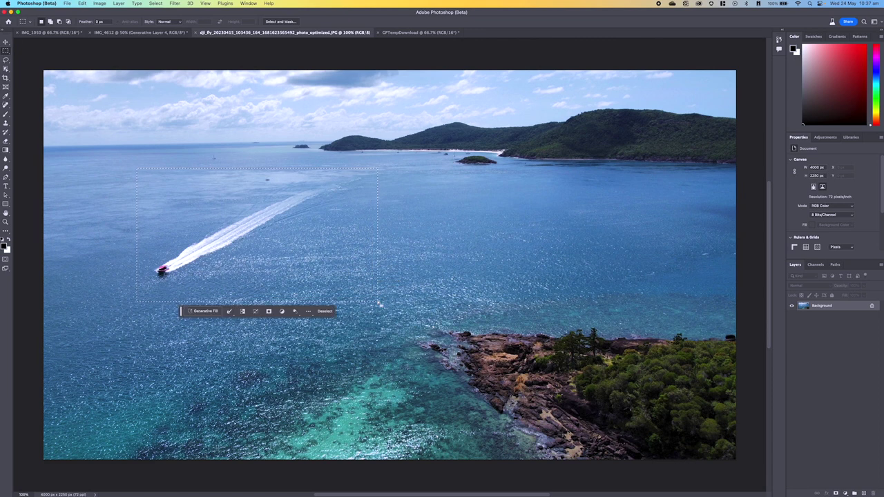
Erase the speedboat and wake with an empty-prompt Generative Fill, keeping variation 2 and sending feedback.
left_click(205, 310)
left_click(297, 311)
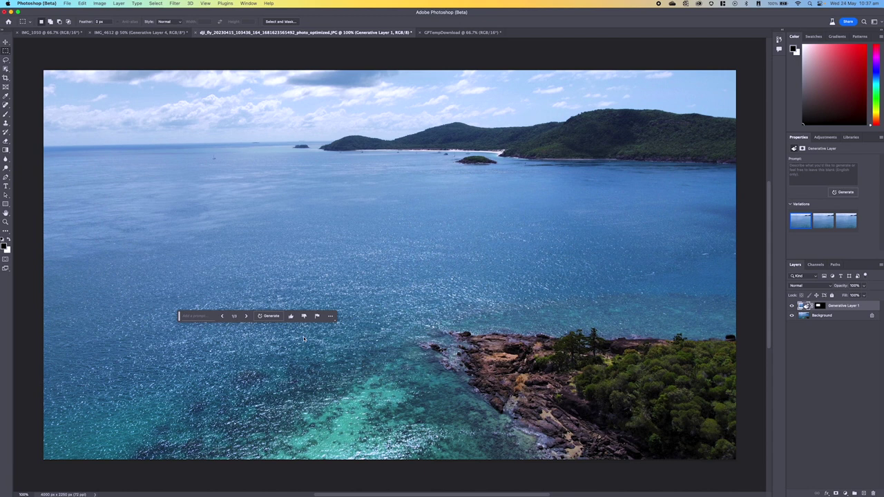
left_click(824, 222)
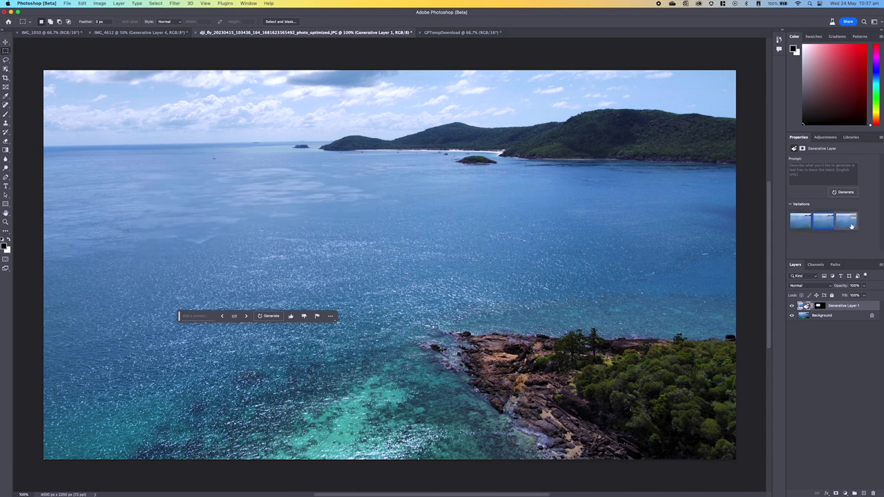
left_click(848, 221)
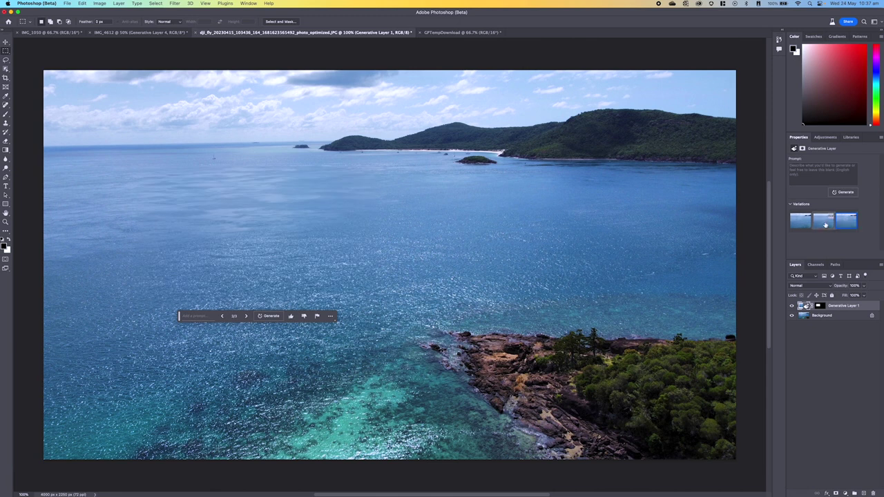
left_click(825, 223)
left_click(825, 222)
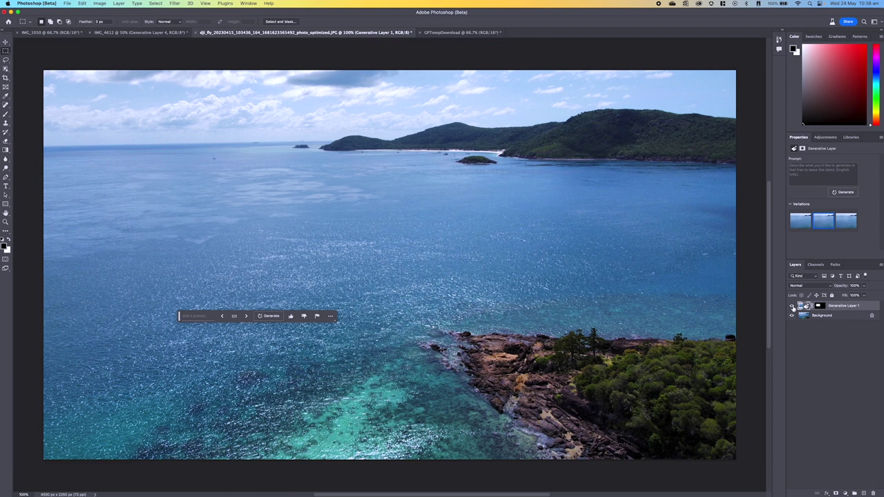
Hide and re-show Generative Layer 1 to compare the sea photo with and without the boat.
left_click(792, 306)
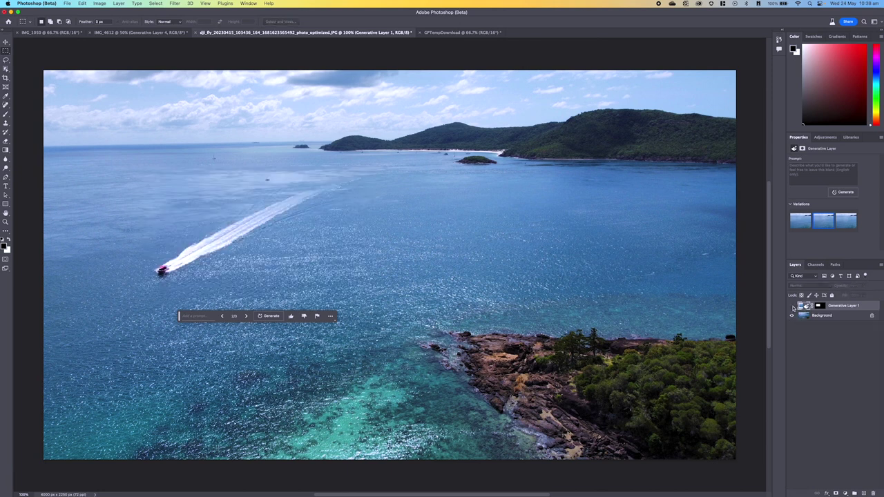
left_click(792, 306)
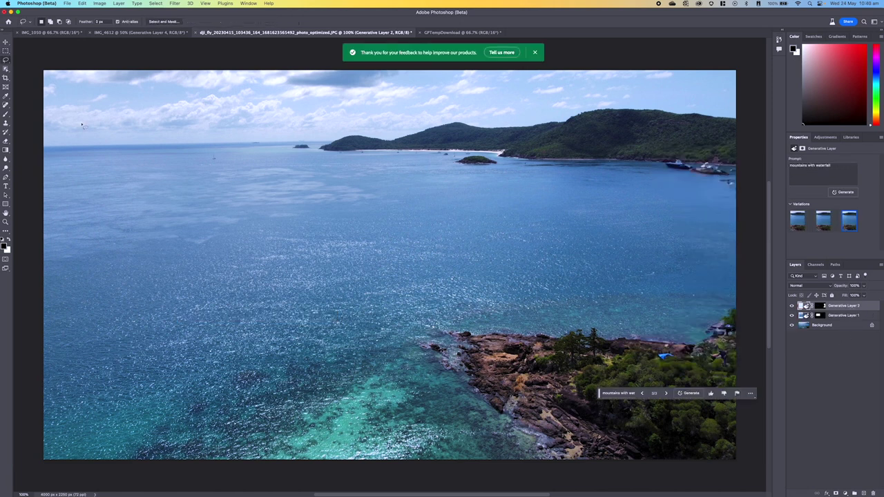
left_click(6, 50)
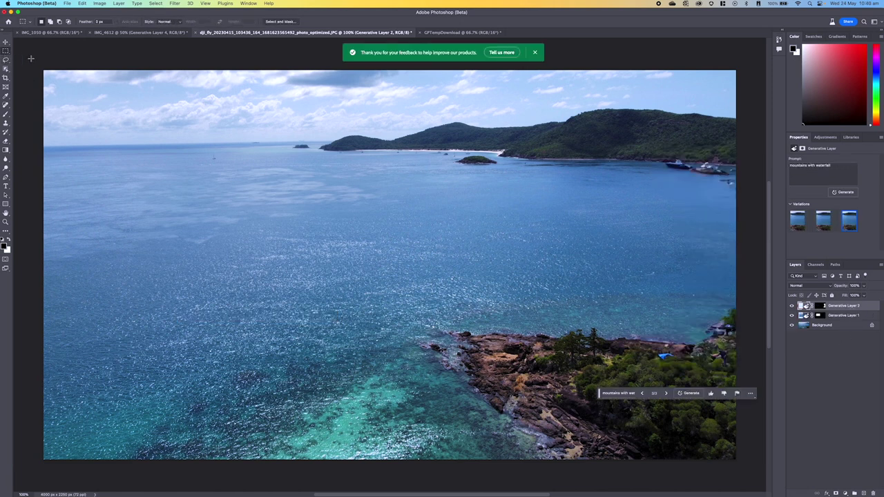
Select the sky and left side of the seascape and generate 'mountains' into it.
mouse_move(32, 59)
left_mouse_down()
mouse_move(171, 114)
mouse_move(476, 157)
mouse_move(416, 164)
mouse_move(427, 154)
left_mouse_up()
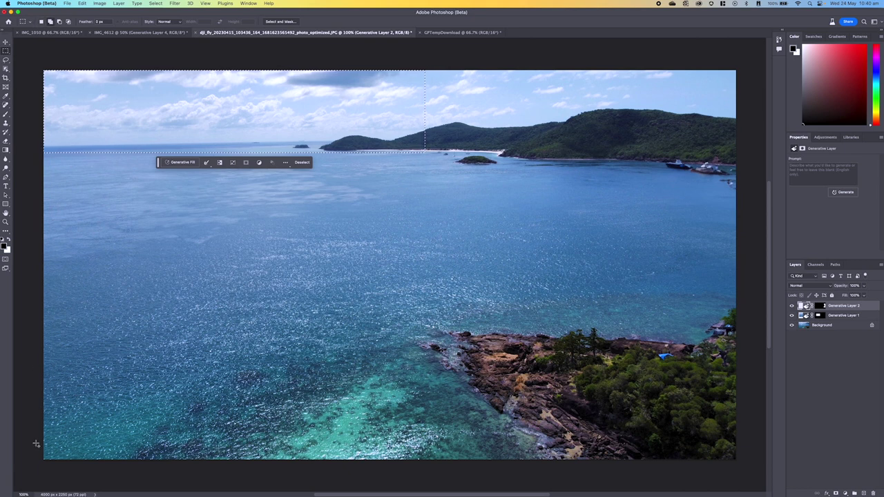
left_click_drag(37, 470, 171, 141)
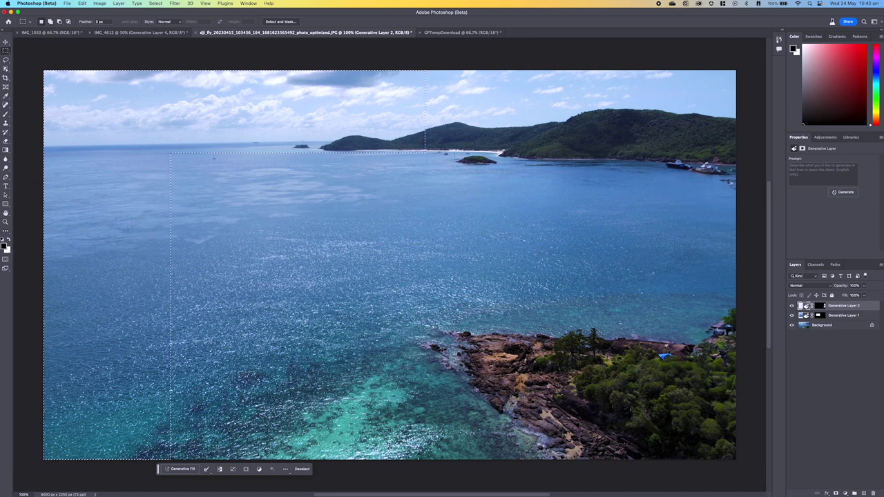
left_click(180, 471)
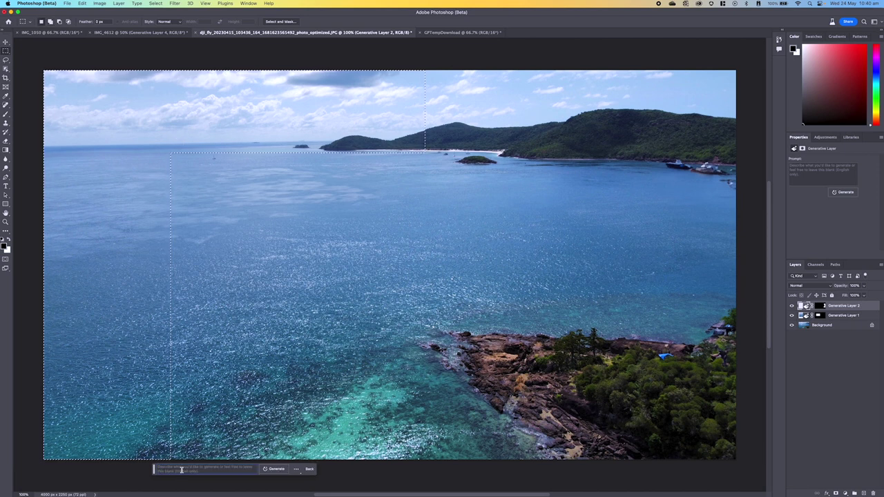
left_click(274, 472)
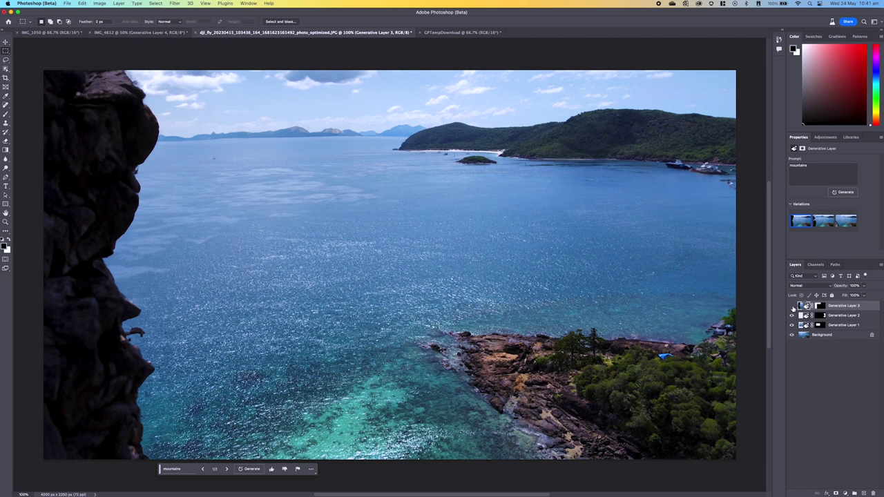
Compare against the original, choose the bigger-mountains variation, and send feedback on it.
left_click(793, 306)
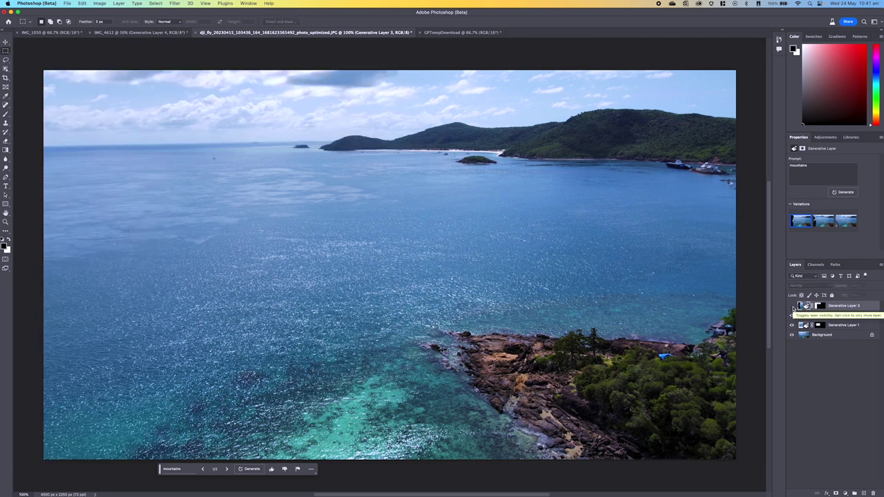
left_click(792, 306)
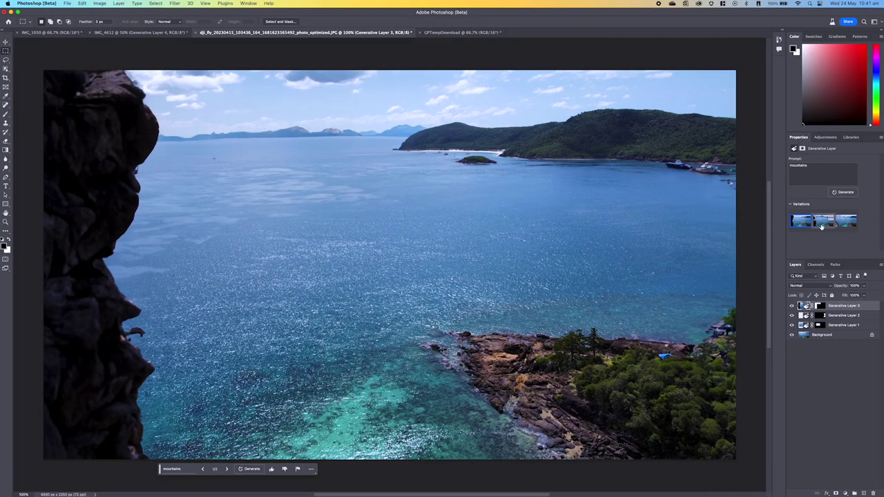
left_click(821, 226)
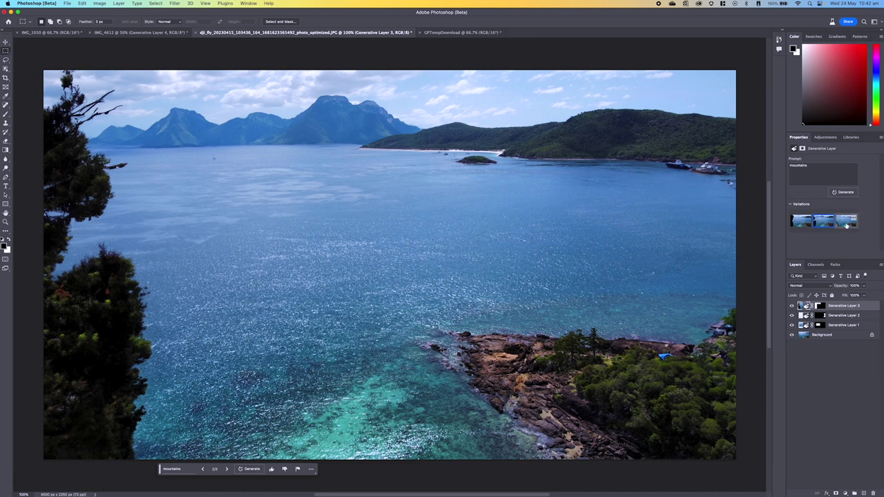
left_click(844, 226)
left_click(832, 221)
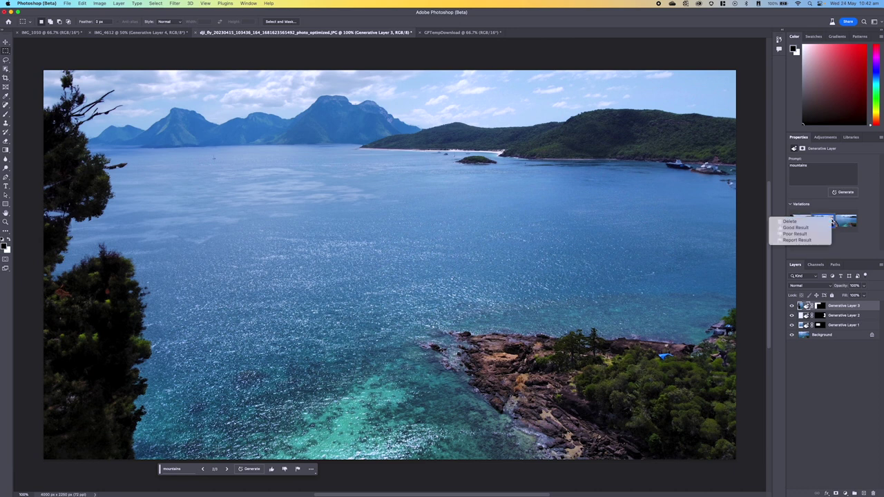
left_click(799, 230)
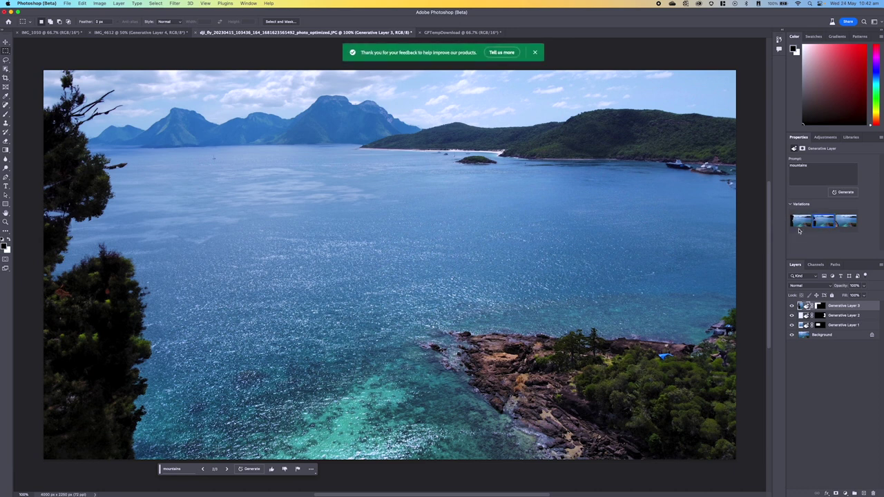
In the selfie document, erase the wooden post with an empty-prompt Generative Fill, keeping variation 3.
left_click(449, 32)
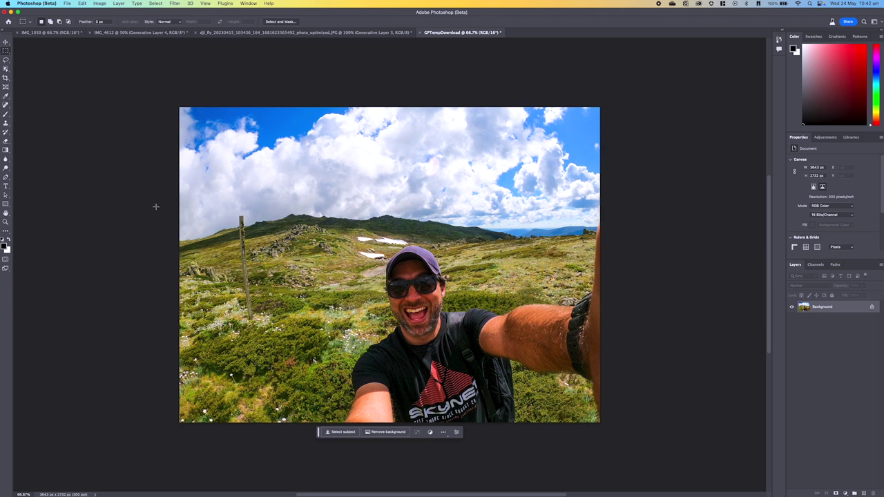
left_click_drag(231, 209, 263, 314)
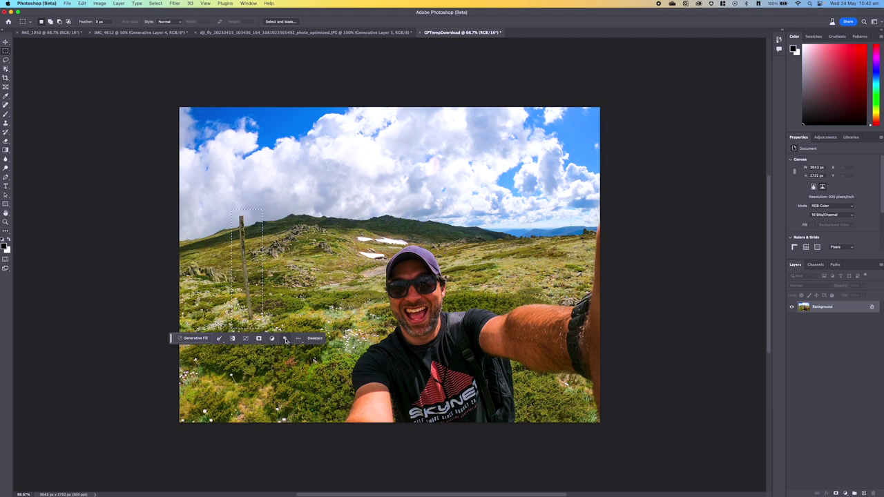
left_click(184, 337)
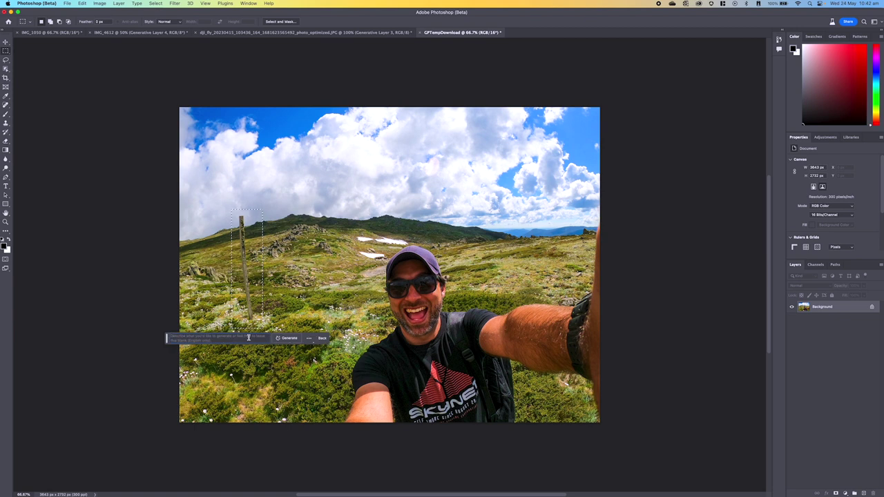
left_click(288, 339)
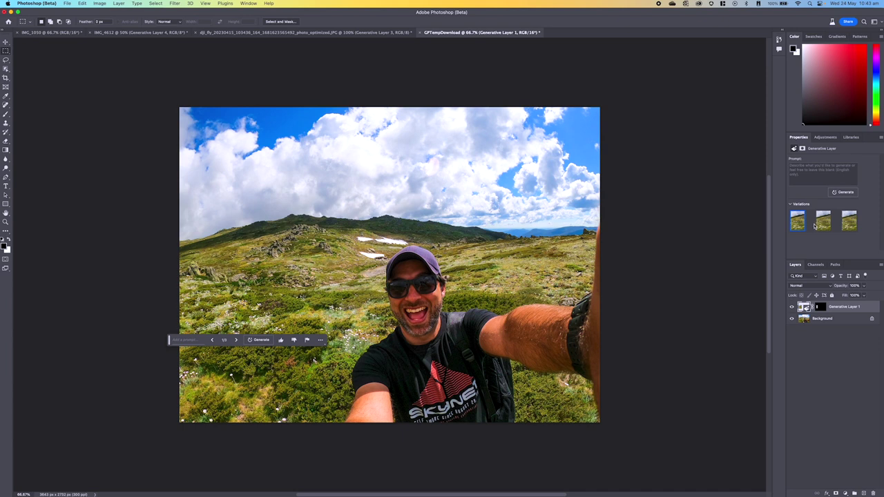
left_click(824, 222)
left_click(847, 225)
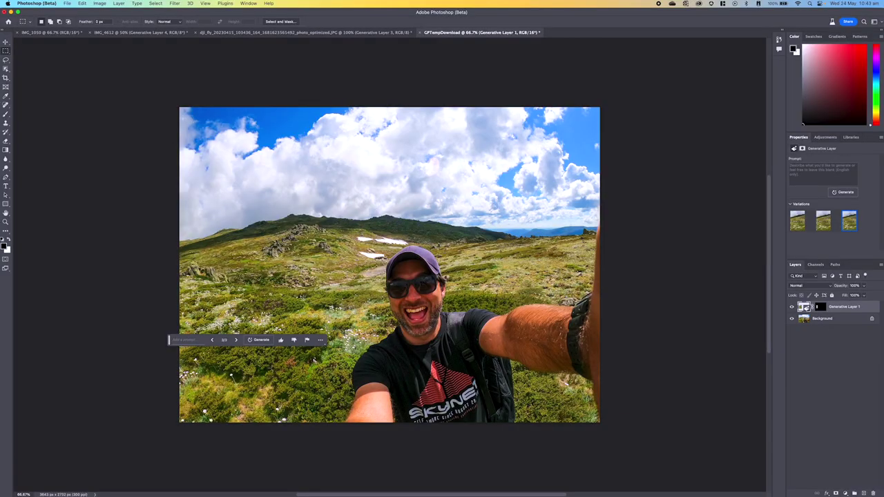
Generate 'coffee shop with tables and chairs' in the selfie's left area and preview variation 3.
left_click_drag(176, 104, 340, 344)
left_click(195, 354)
type("coffee")
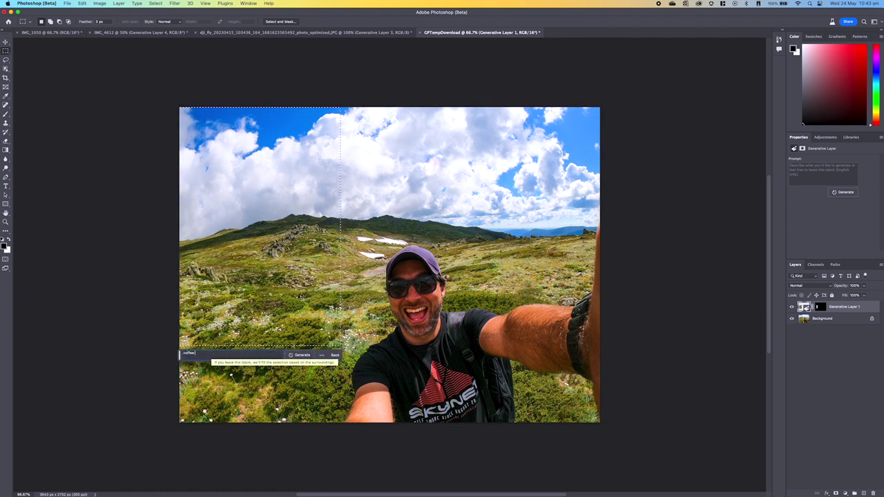
type(" shop with tables")
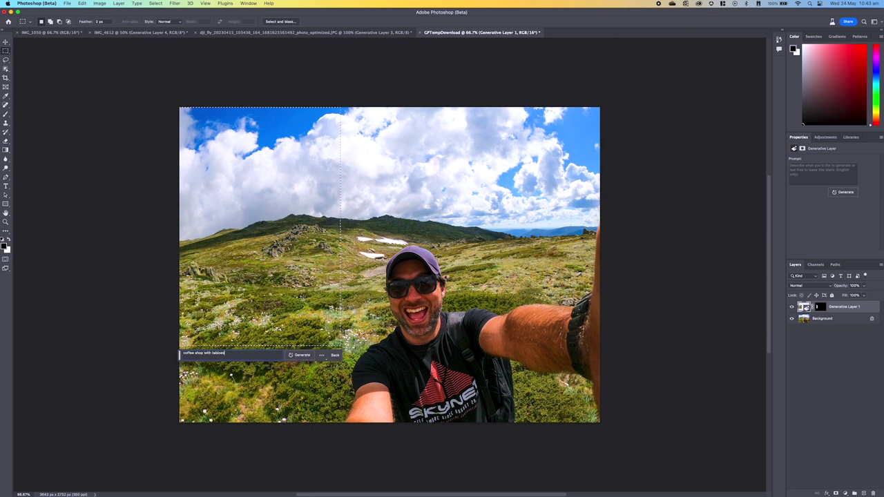
type(" and chairs")
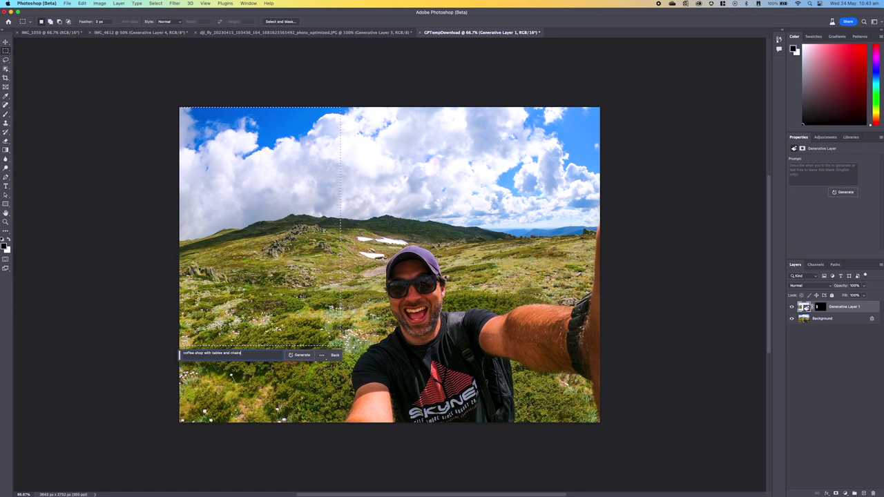
left_click(299, 355)
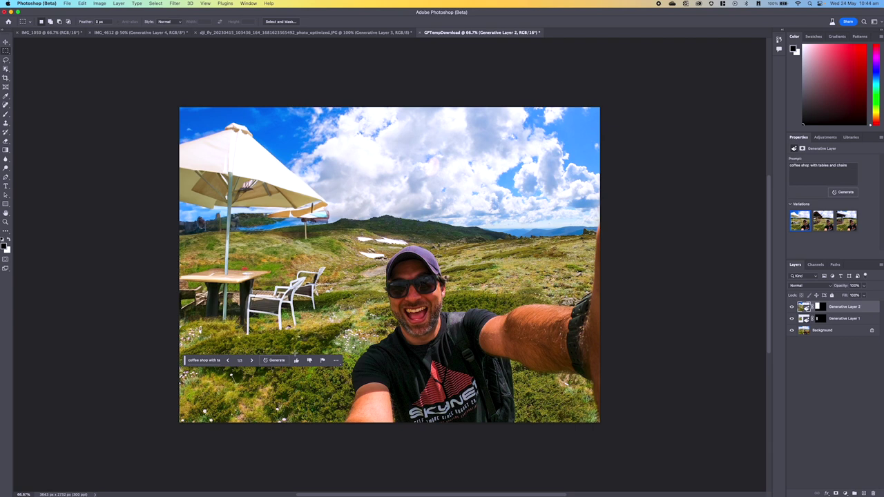
left_click(252, 360)
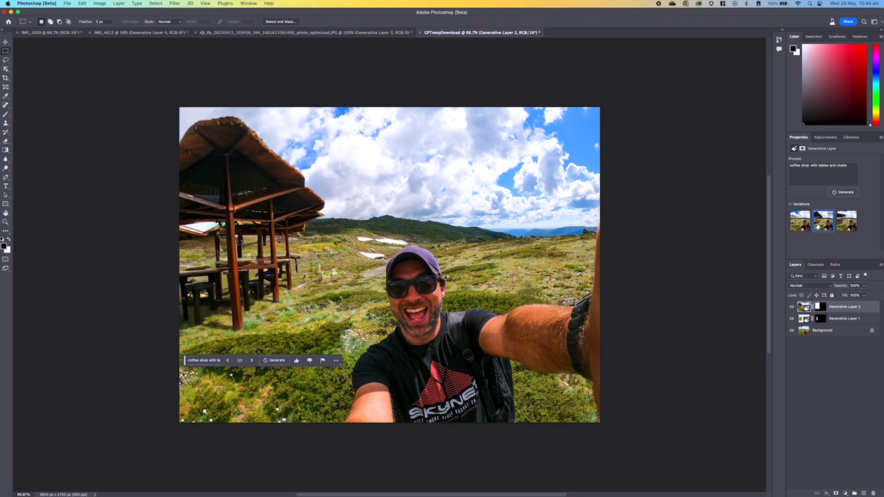
left_click(847, 221)
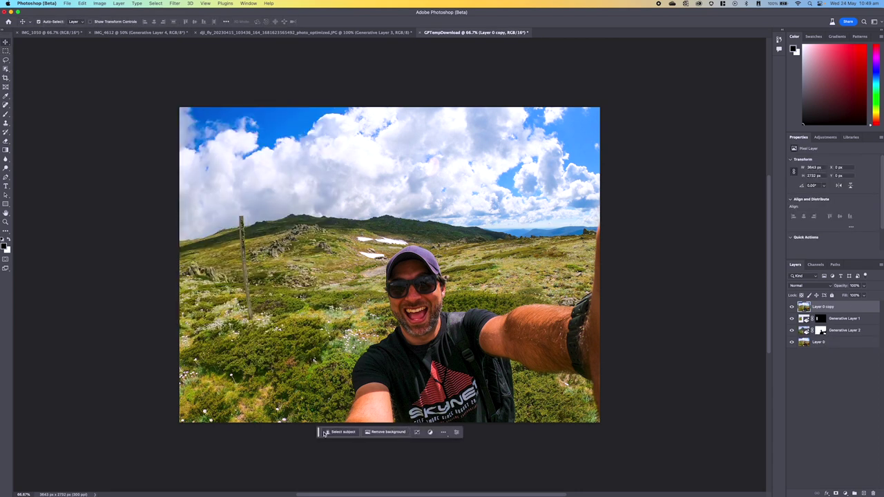
Select the man, invert the selection, and generate 'snow covered mountains' as the background.
left_click(331, 433)
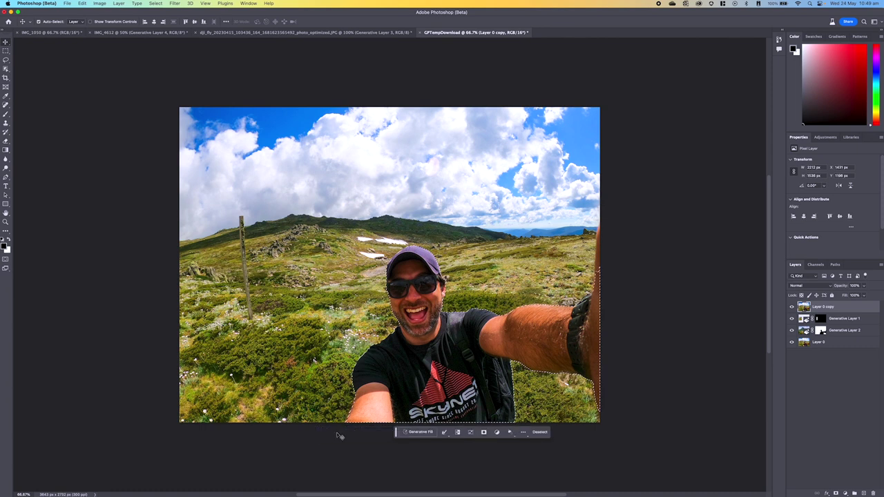
left_click(457, 432)
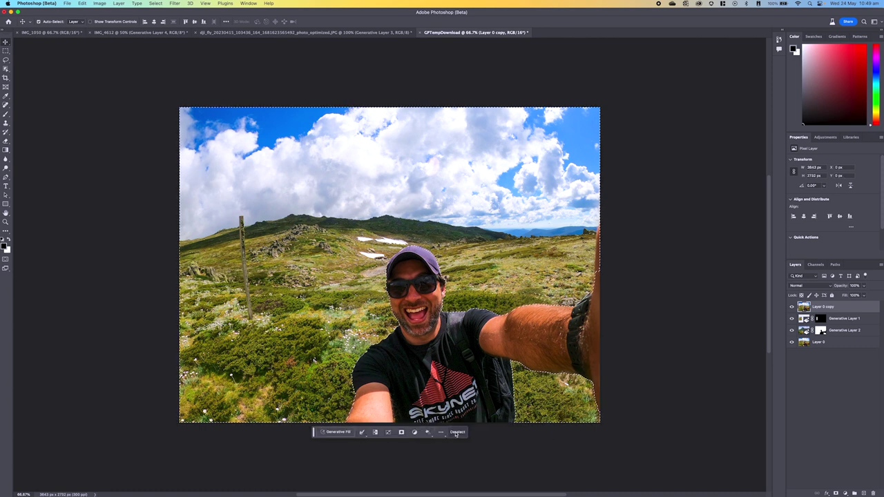
left_click(335, 433)
type("snow")
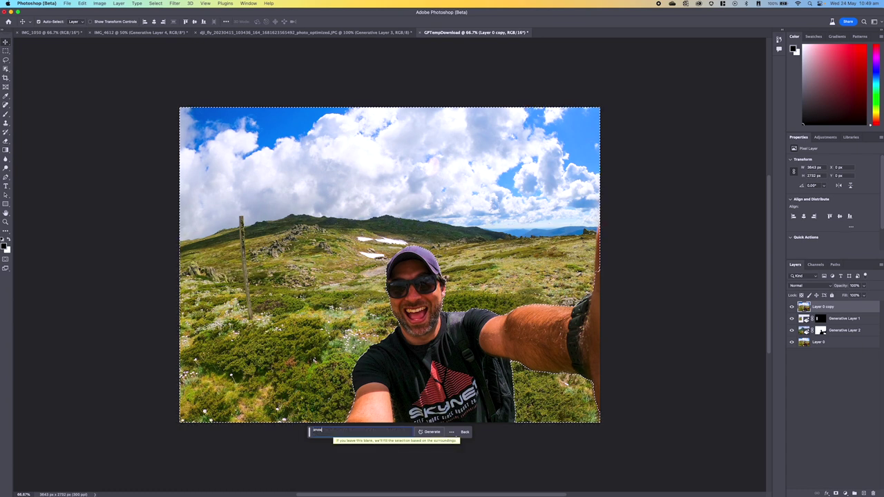
type(" covered mounta")
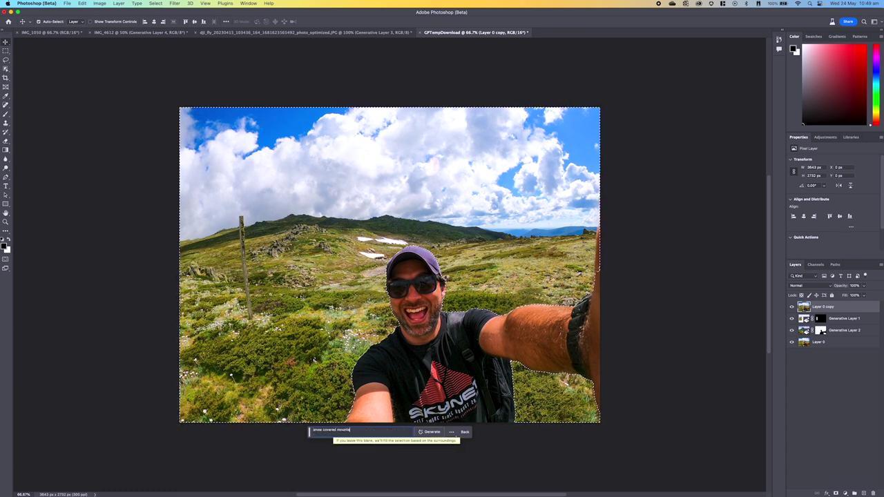
type("ins")
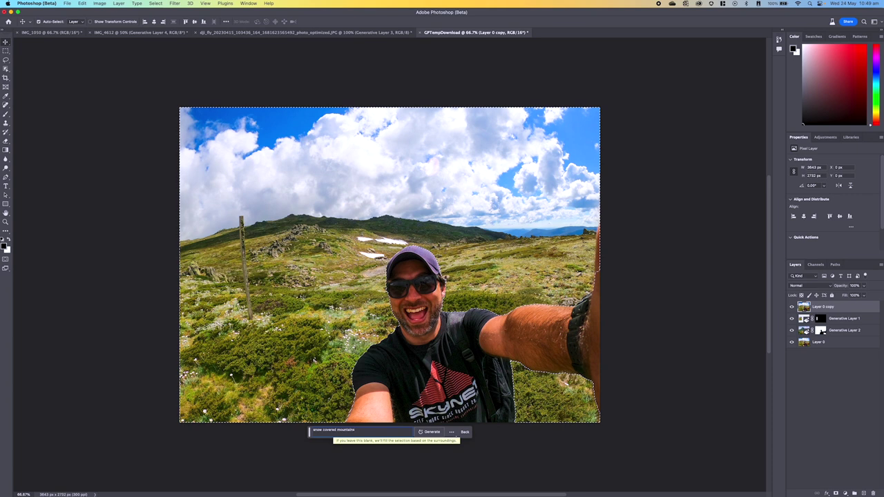
key("Return")
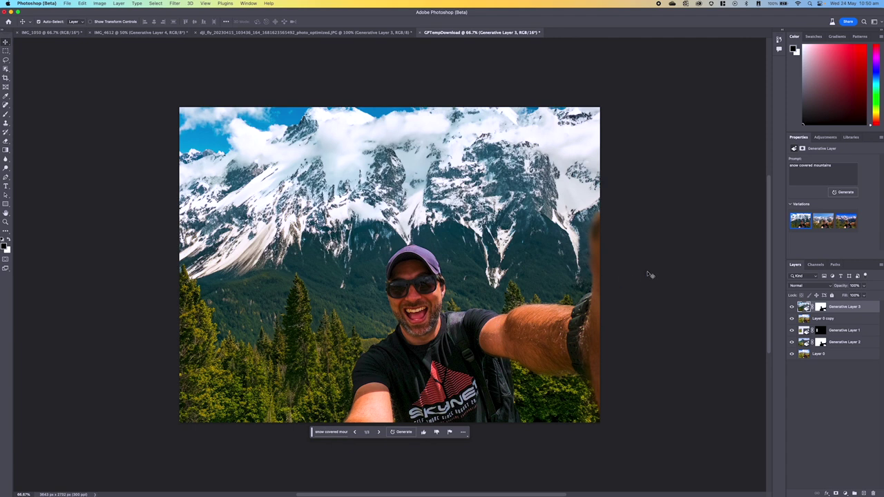
Preview mountain variations 2 and 3, keeping variation 3 with deep blue sky and jagged peaks.
left_click(823, 223)
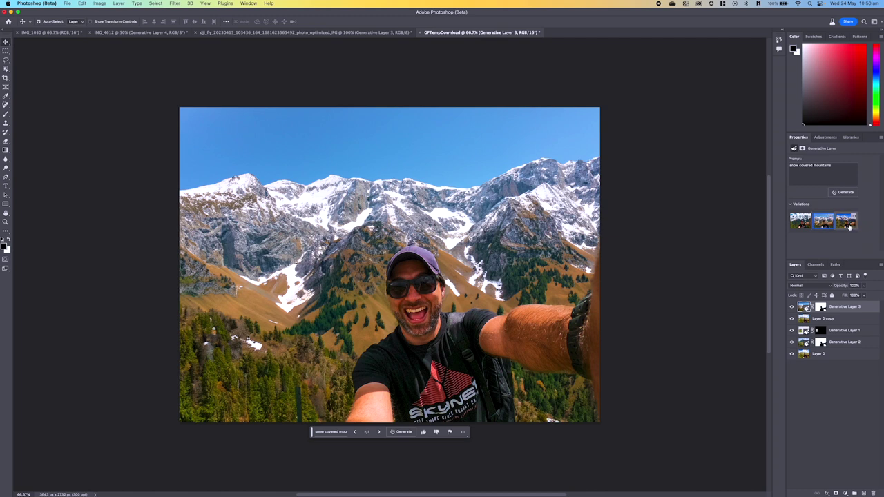
left_click(846, 222)
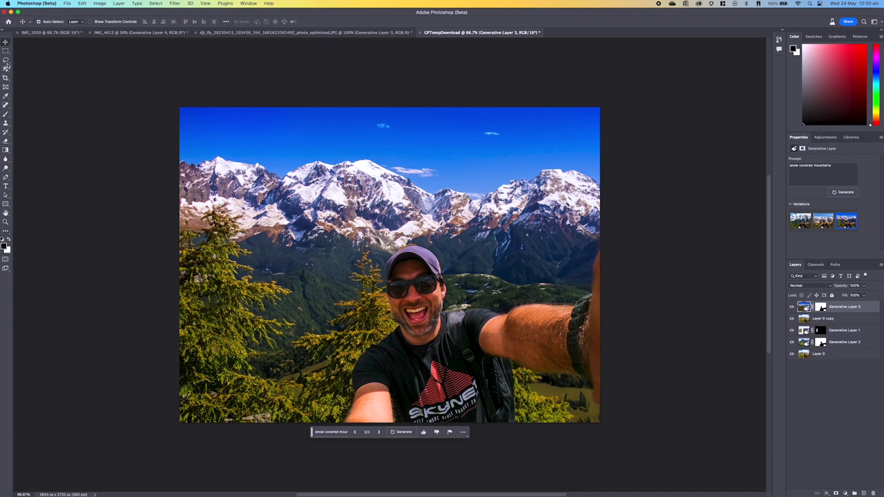
Lasso around the man's shoulders and T-shirt.
key("l")
left_click_drag(504, 313, 472, 306)
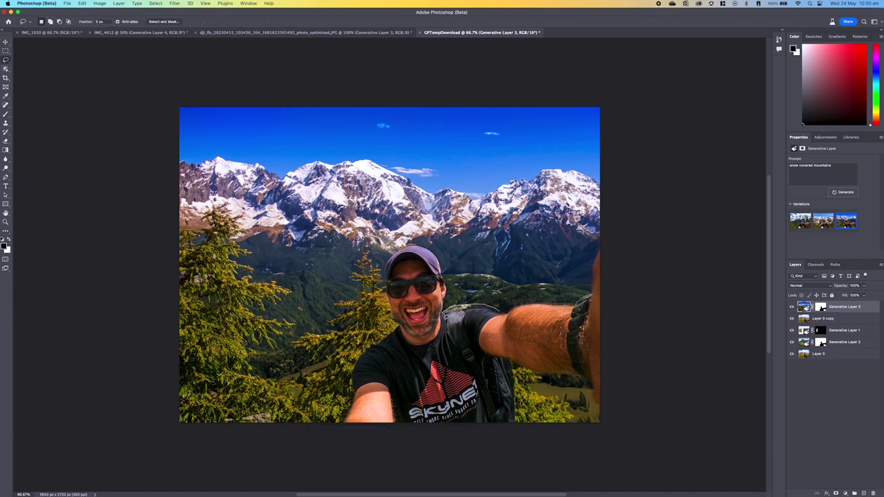
mouse_move(439, 332)
left_mouse_down()
mouse_move(420, 340)
mouse_move(399, 330)
mouse_move(367, 349)
mouse_move(347, 376)
mouse_move(342, 409)
mouse_move(358, 431)
mouse_move(517, 436)
mouse_move(523, 374)
mouse_move(578, 384)
mouse_move(605, 415)
mouse_move(617, 247)
mouse_move(550, 301)
mouse_move(503, 312)
left_mouse_up()
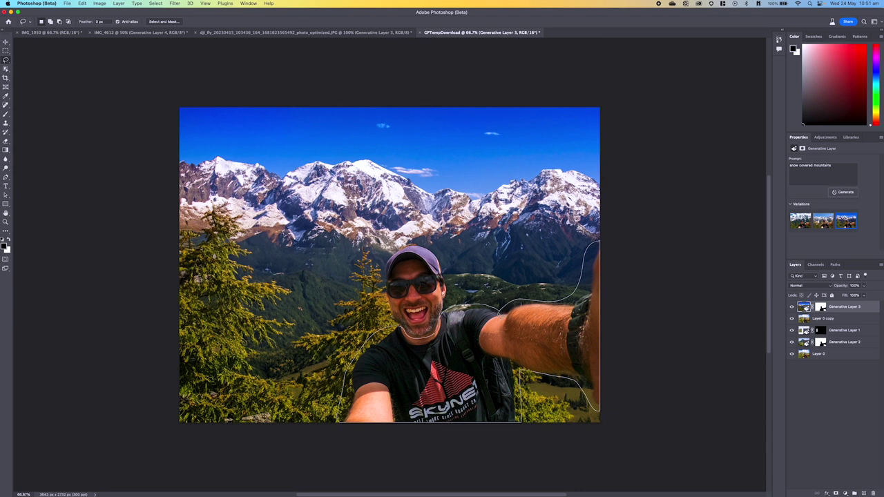
left_click_drag(343, 419, 342, 424)
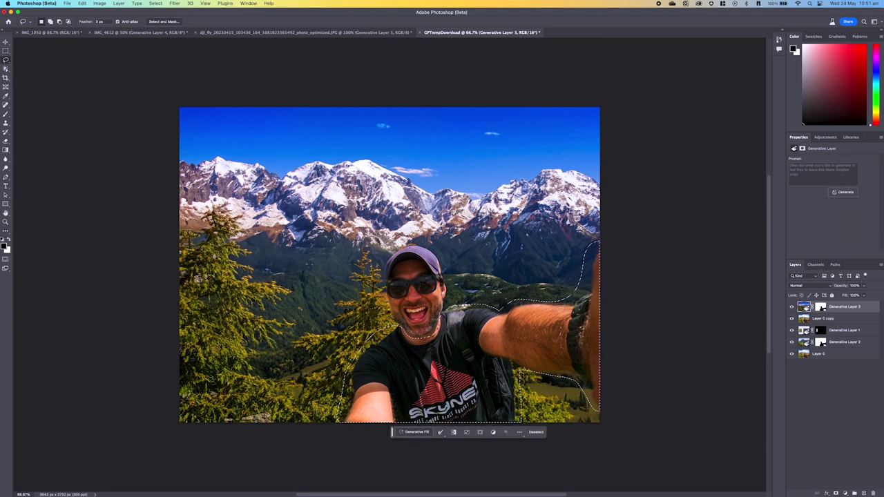
Generate 'snow jacket' in the torso selection and keep variation 3, the dark jacket.
left_click(416, 432)
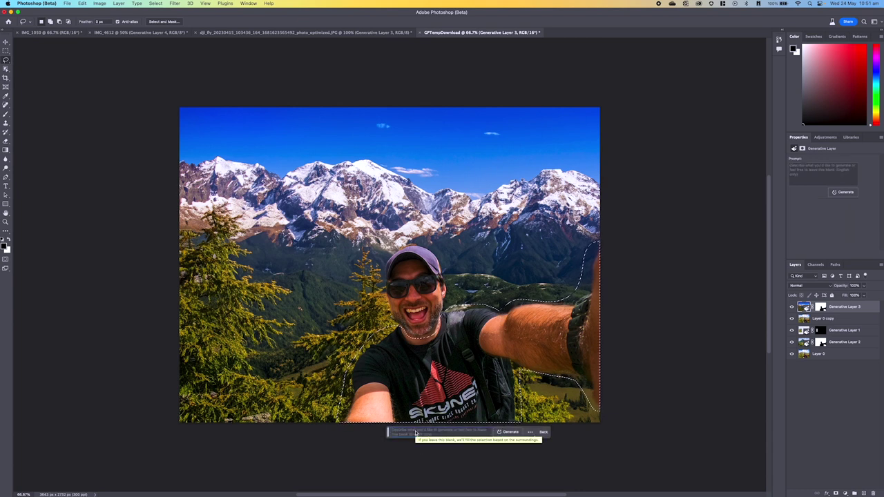
type("snow jacket")
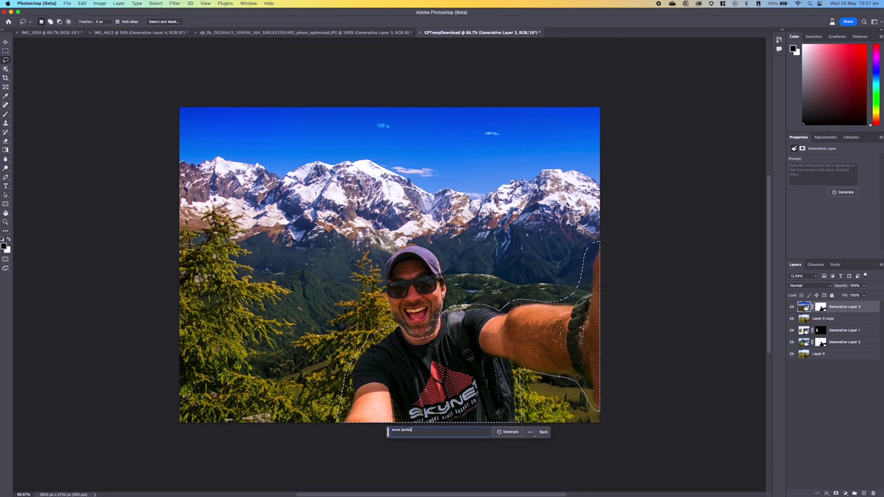
key("Return")
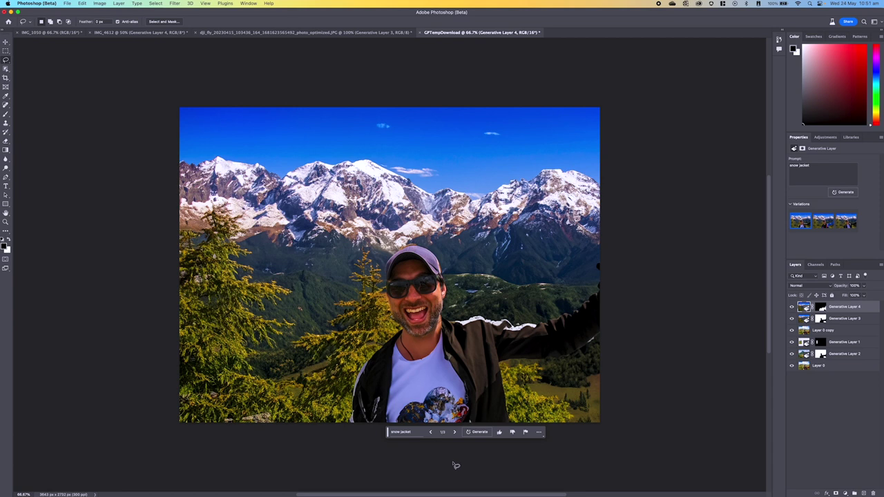
left_click(454, 433)
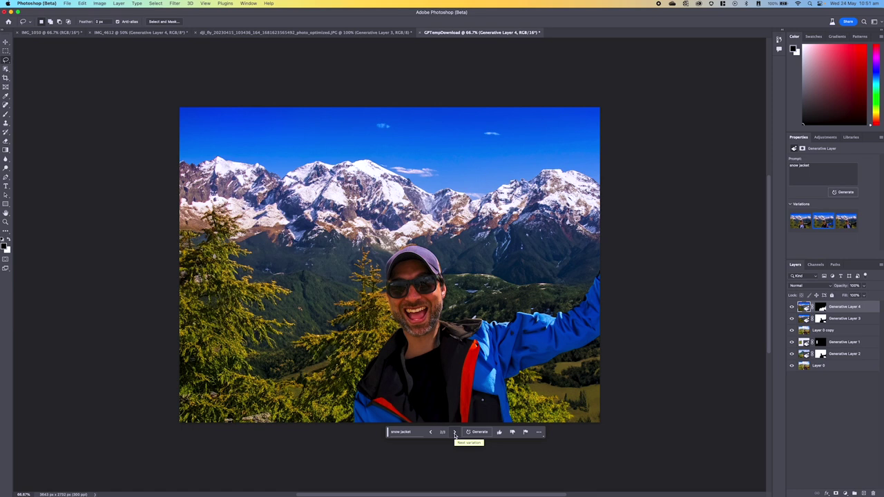
left_click(455, 433)
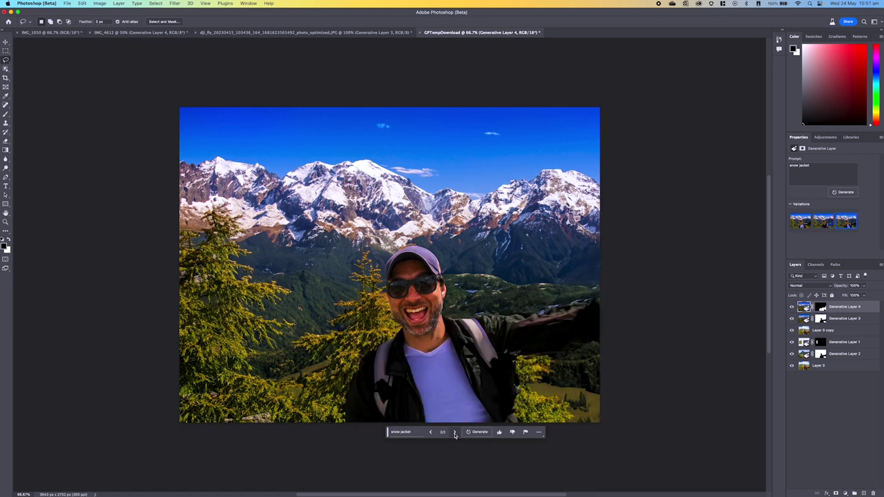
scroll(454, 434, "down", 1)
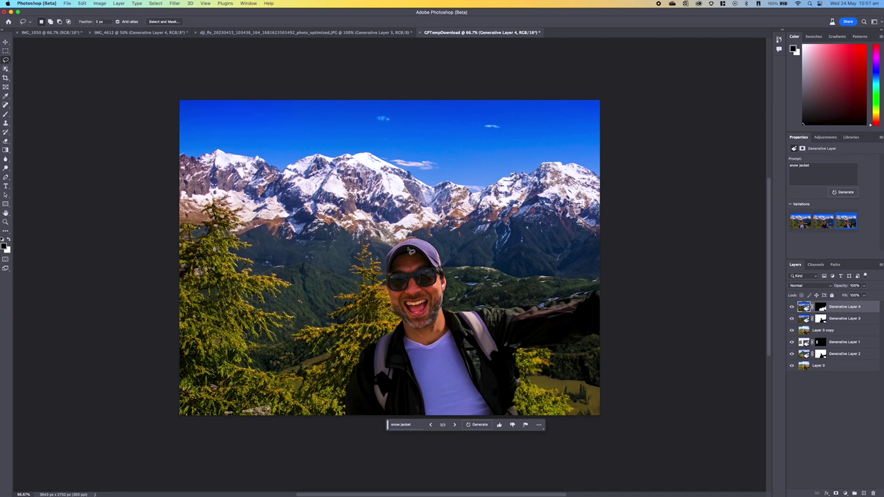
Lasso the cap and generate 'snow beanie' in its place.
mouse_move(384, 244)
left_mouse_down()
mouse_move(383, 270)
mouse_move(449, 268)
mouse_move(444, 243)
mouse_move(399, 237)
mouse_move(386, 250)
left_mouse_up()
left_click(361, 285)
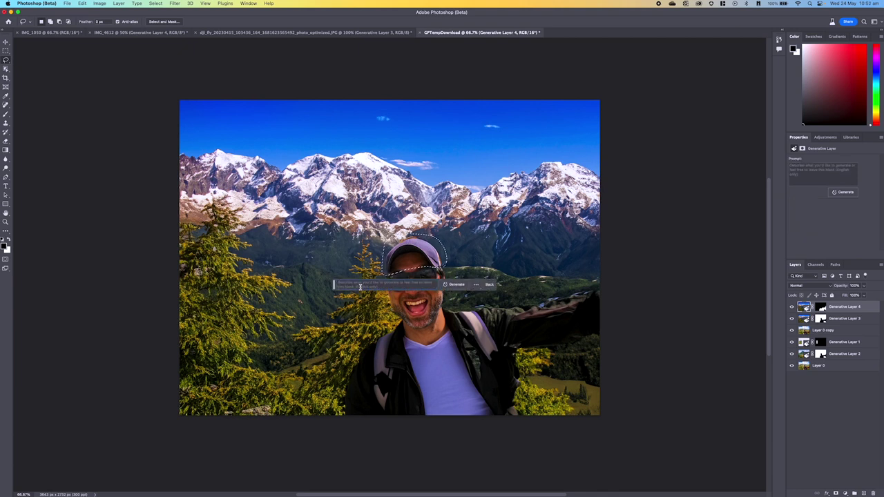
type("snow beanie")
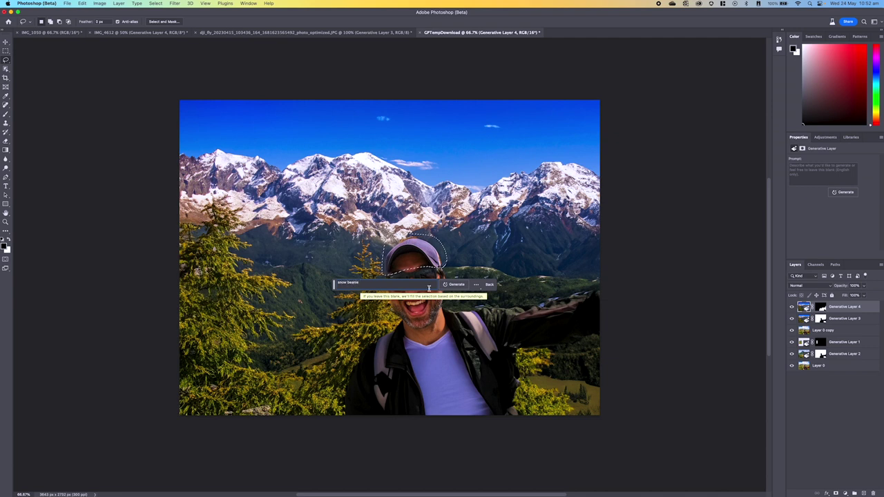
left_click(456, 284)
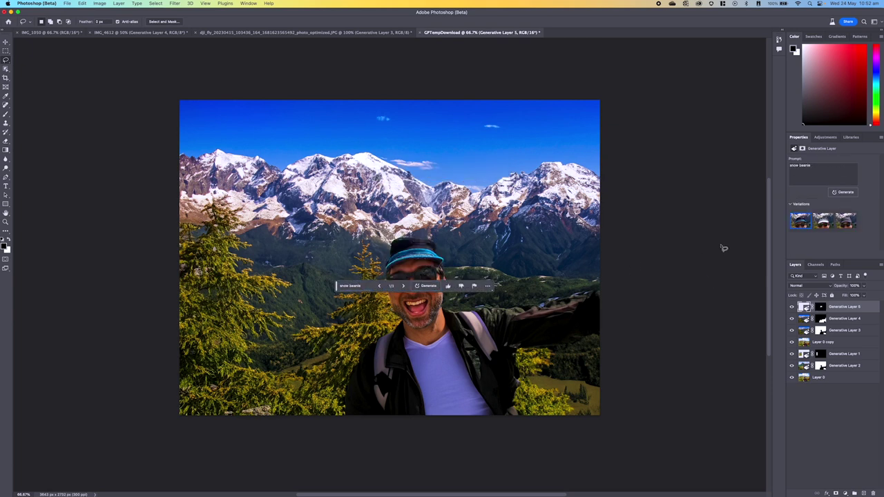
Compare the white knit and dark grey beanies, then return to the blue variation 1.
left_click(823, 221)
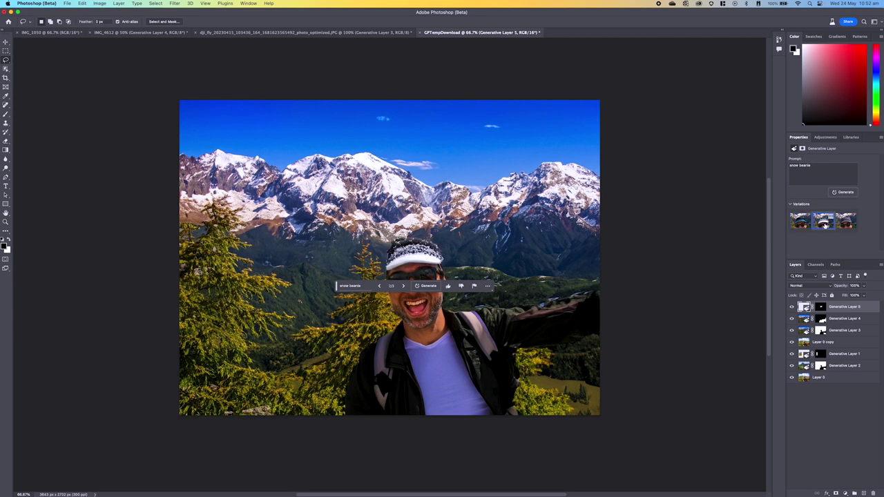
left_click(845, 226)
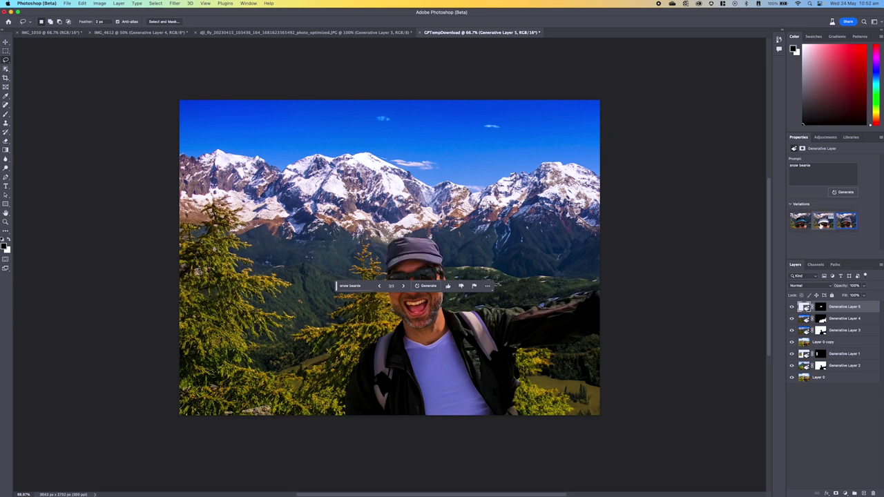
left_click(824, 223)
left_click(800, 221)
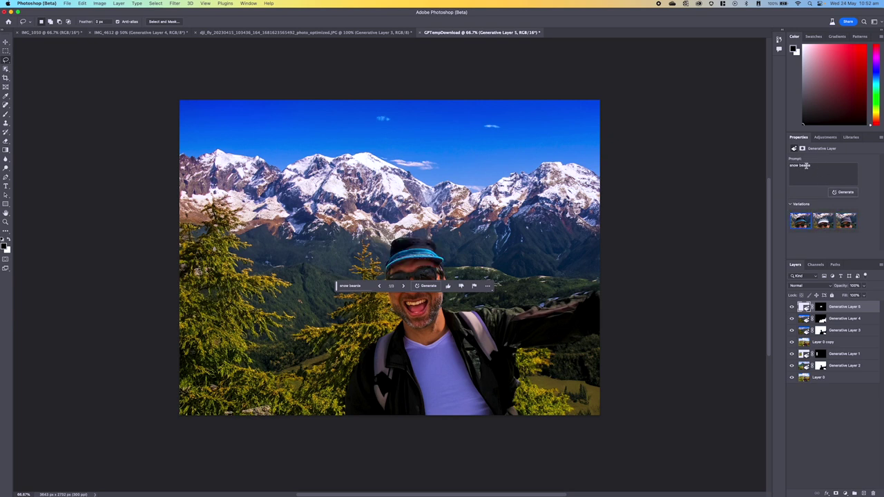
Regenerate the headwear with the 'black and red beanie' prompt and keep the red second variation.
left_click_drag(809, 165, 775, 166)
type("h")
left_click(843, 192)
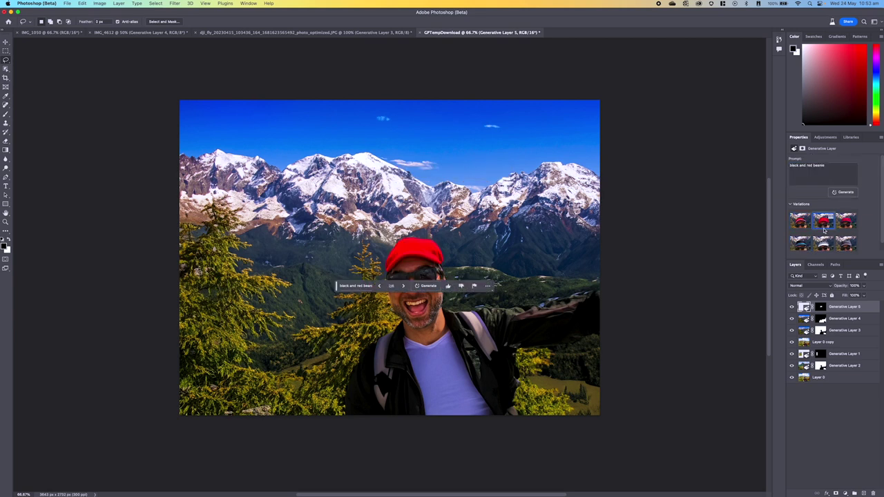
left_click(847, 222)
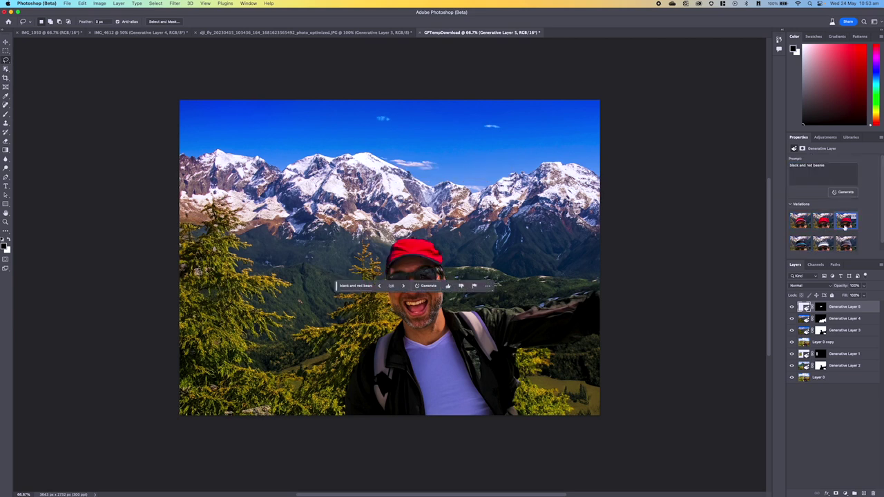
left_click(824, 223)
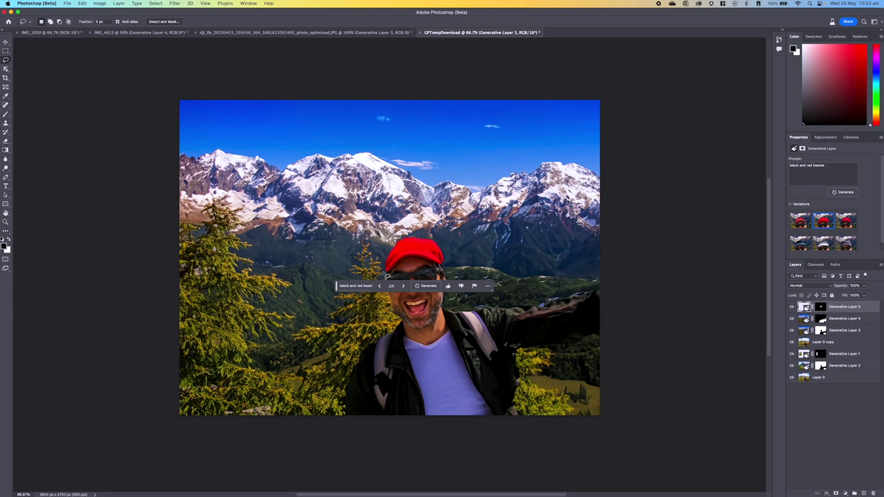
mouse_move(385, 274)
left_mouse_down()
mouse_move(404, 286)
mouse_move(402, 277)
mouse_move(448, 274)
mouse_move(446, 286)
mouse_move(390, 297)
mouse_move(385, 277)
left_mouse_up()
Undo the stray selection and generate 'snow goggles' over the man's sunglasses.
key("super+z")
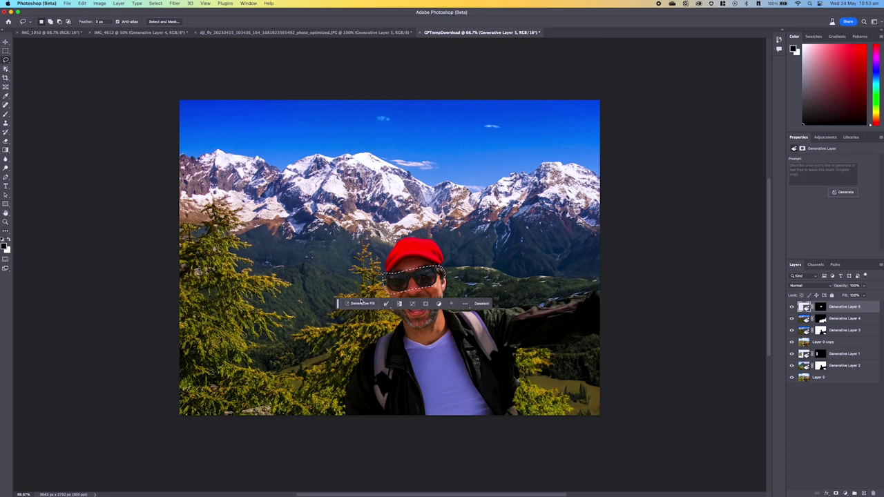
left_click(357, 304)
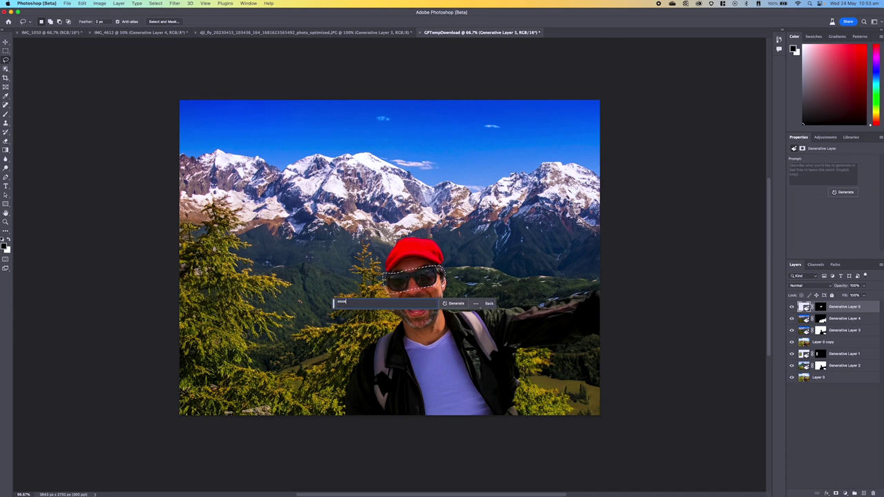
type("snow goggles")
left_click(453, 304)
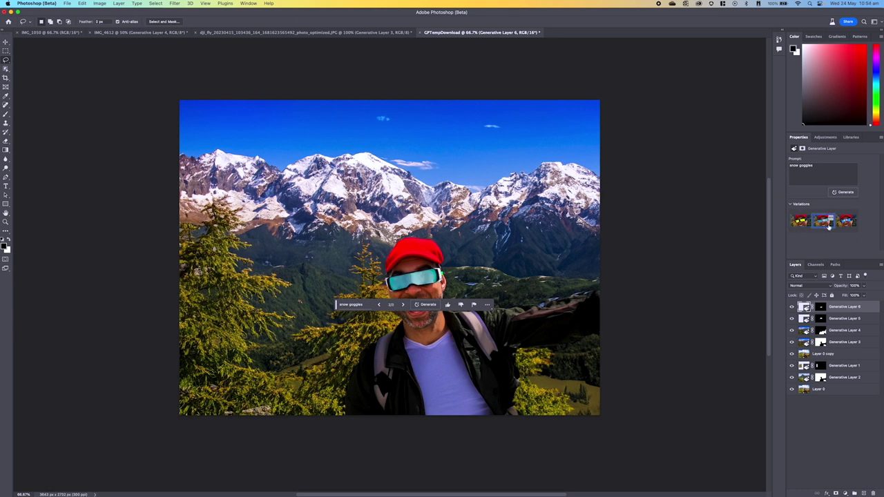
Deselect, then hide Generative Layers 6–2 and Layer 0 copy to reveal the original selfie.
key("v")
left_click(74, 145)
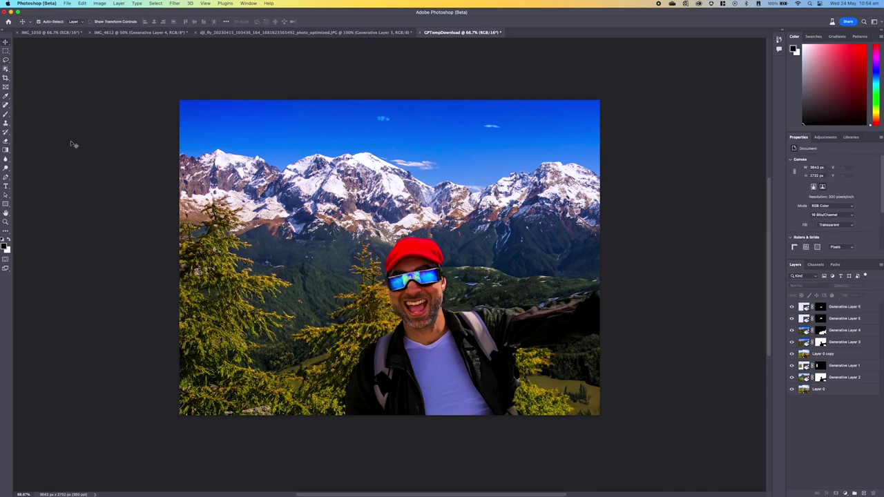
mouse_move(792, 377)
left_mouse_down()
mouse_move(794, 308)
mouse_move(793, 379)
left_mouse_up()
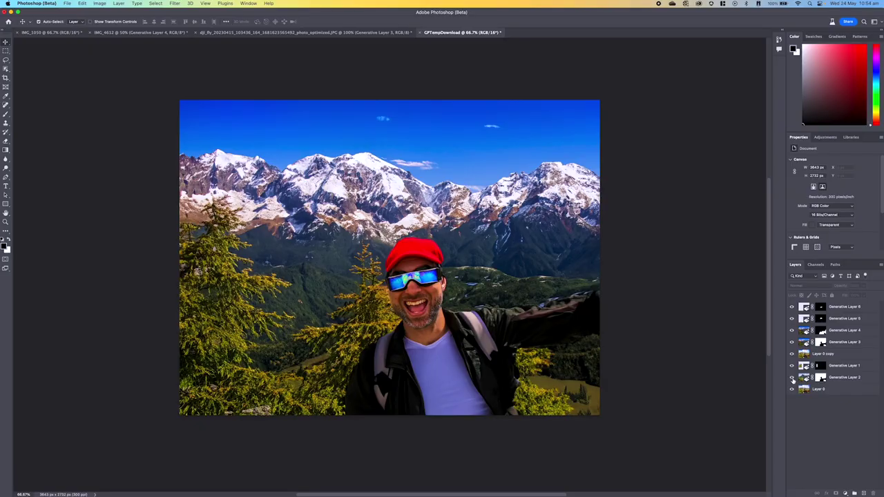